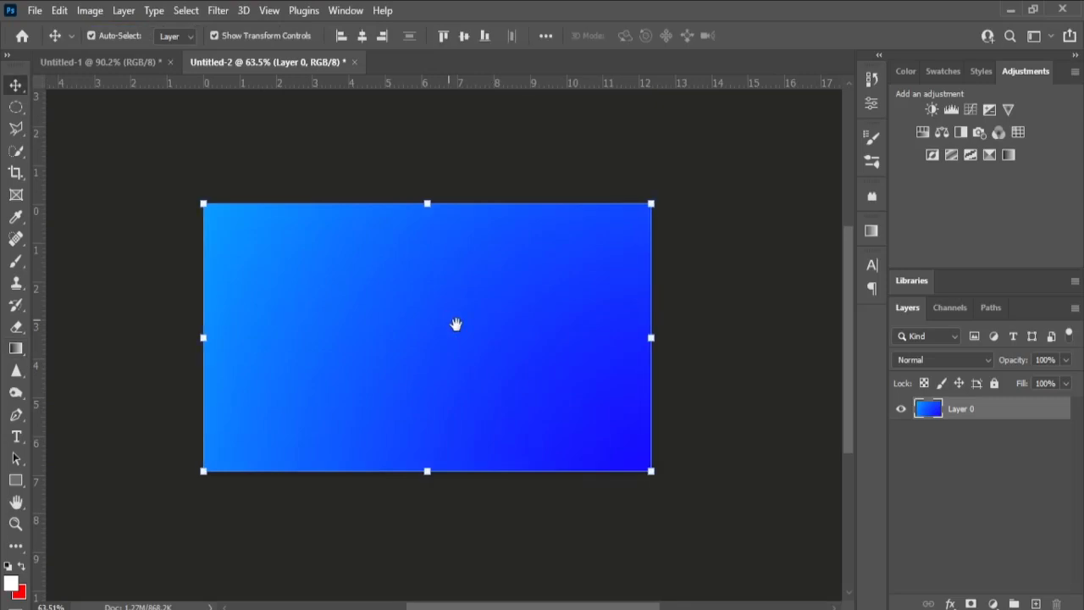
Step: Add the text BOLD on the blue gradient canvas
scroll(466, 338, up, 3)
key(t)
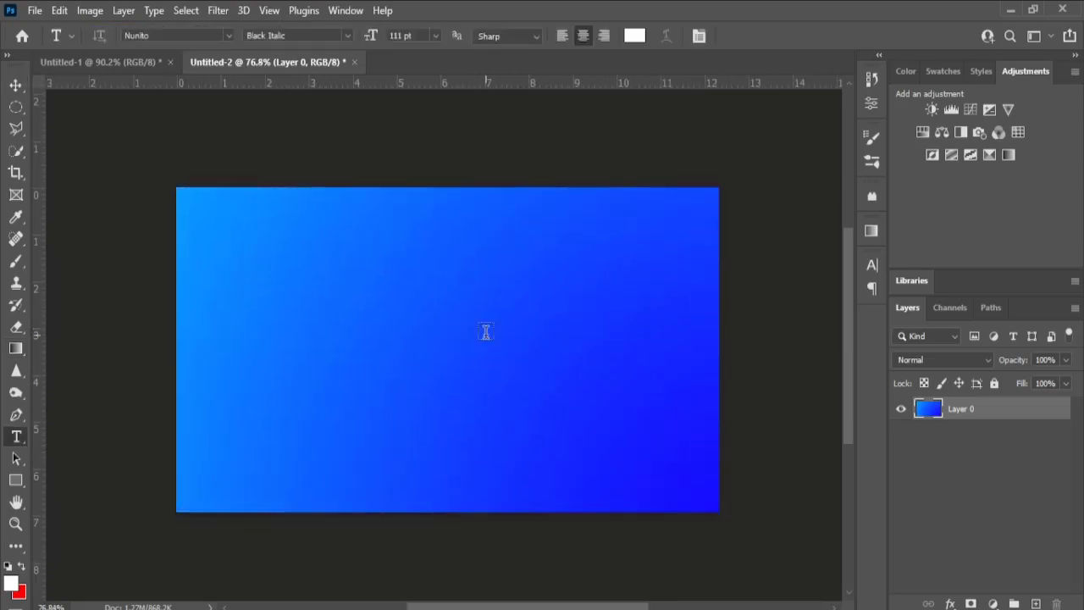
click(325, 326)
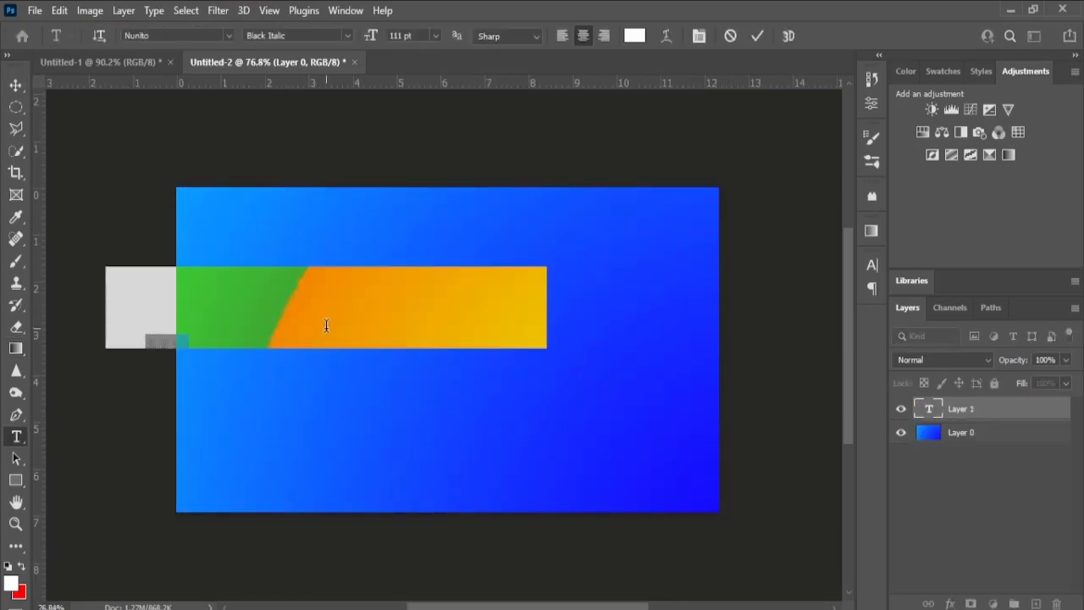
text(BOLD)
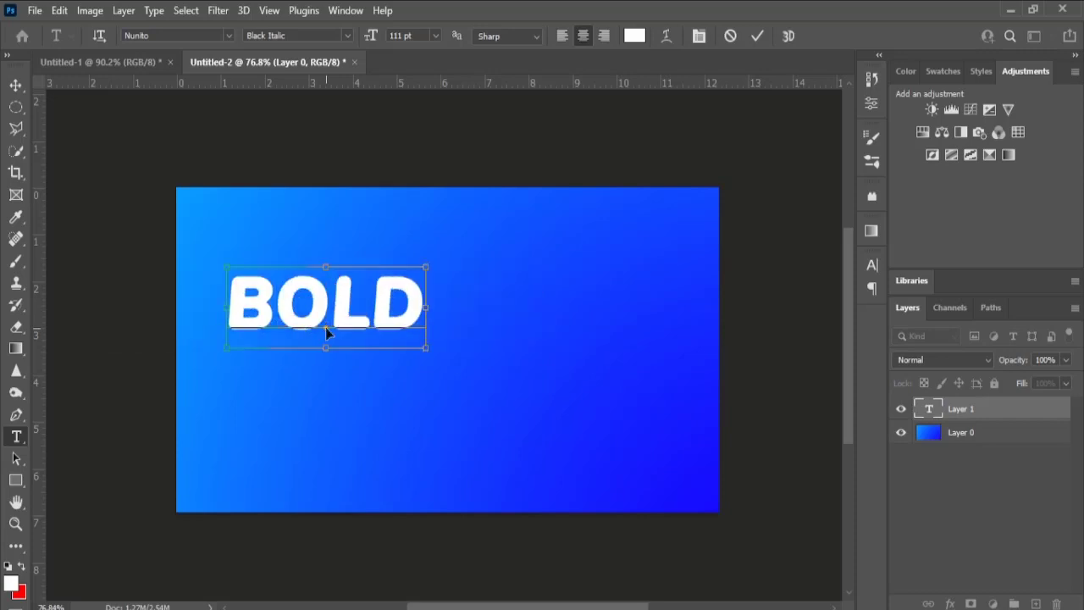
Step: Set the font of the whole BOLD text to Montserrat Black Italic
key(ctrl+a)
click(228, 36)
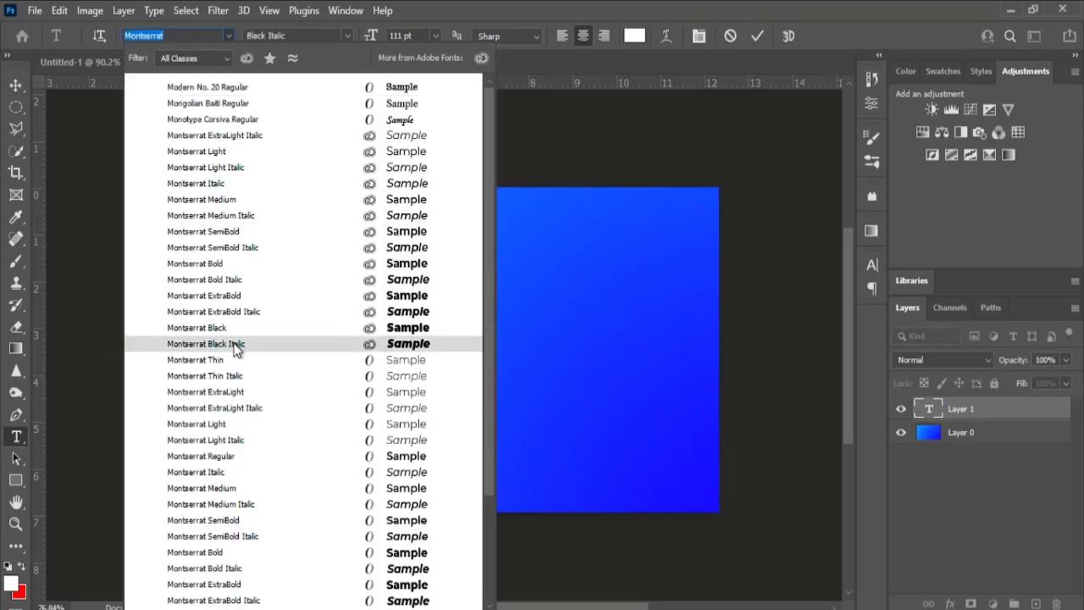
click(220, 344)
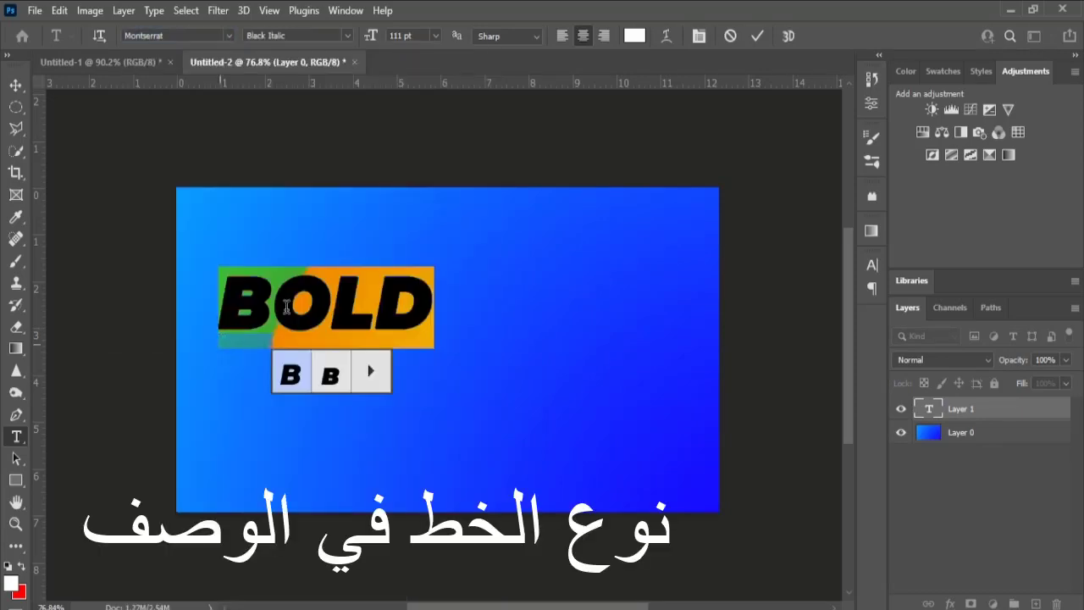
click(755, 37)
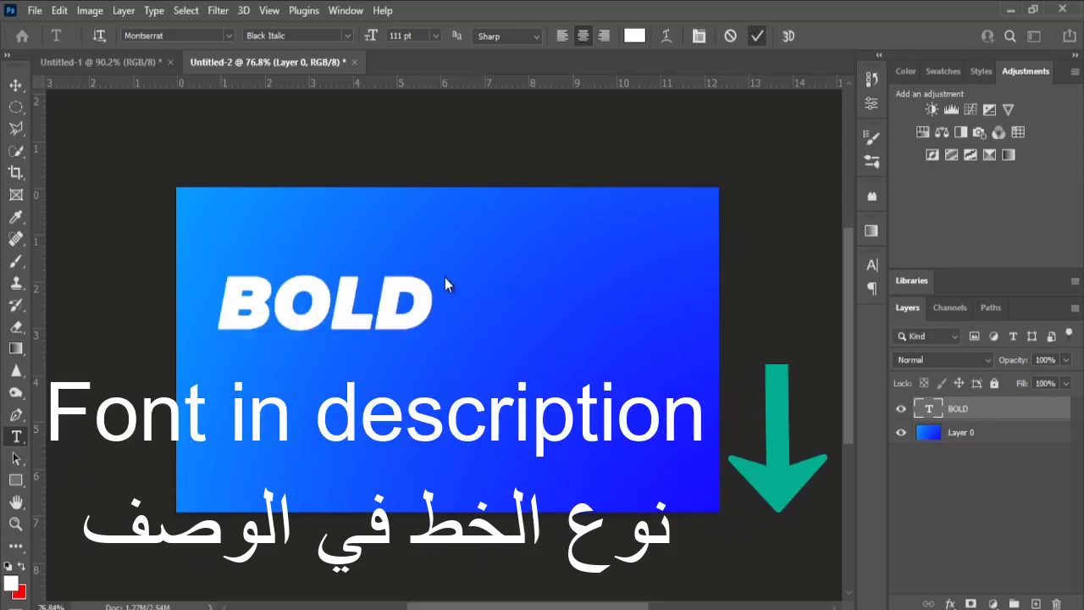
Step: Turn off faux bold and turn on faux italic for the BOLD text
click(872, 265)
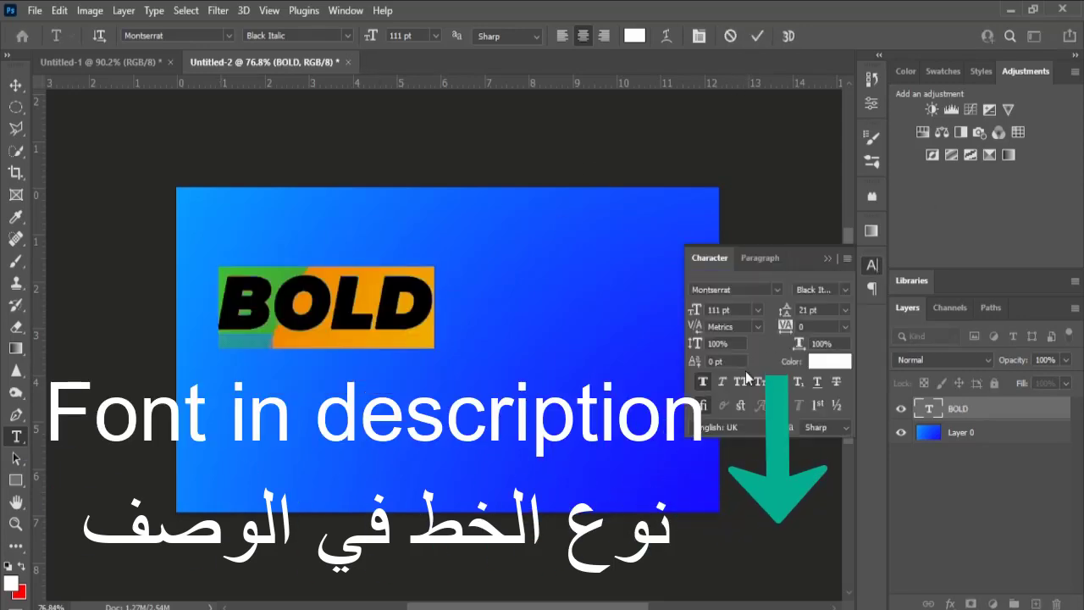
click(703, 380)
click(349, 35)
click(334, 228)
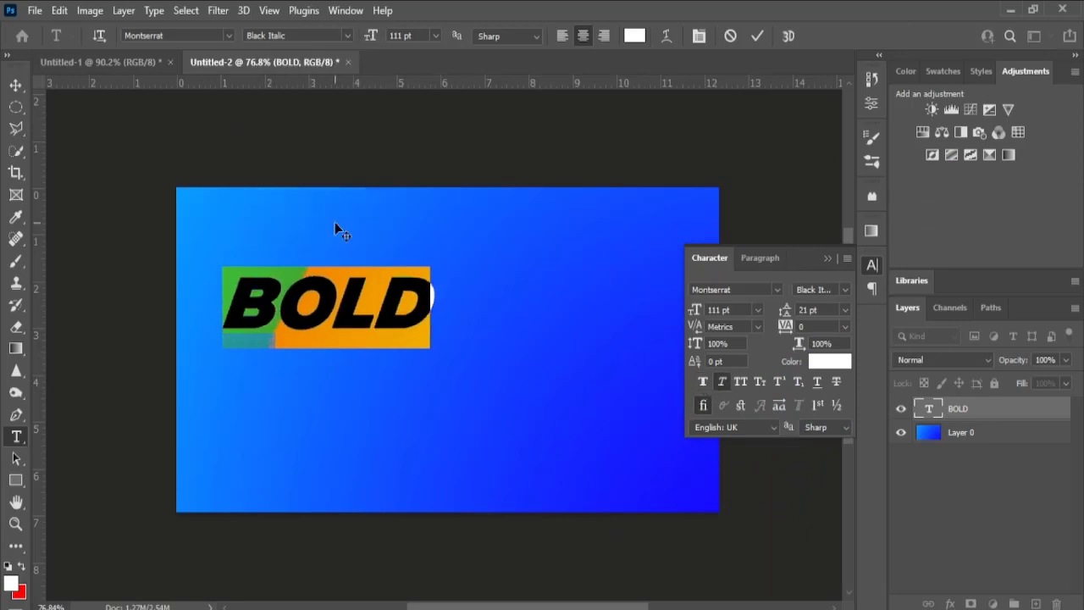
Step: Set the BOLD text's font size to 200 pt after trying 500 pt and 300 pt
click(692, 311)
text(500)
key(Return)
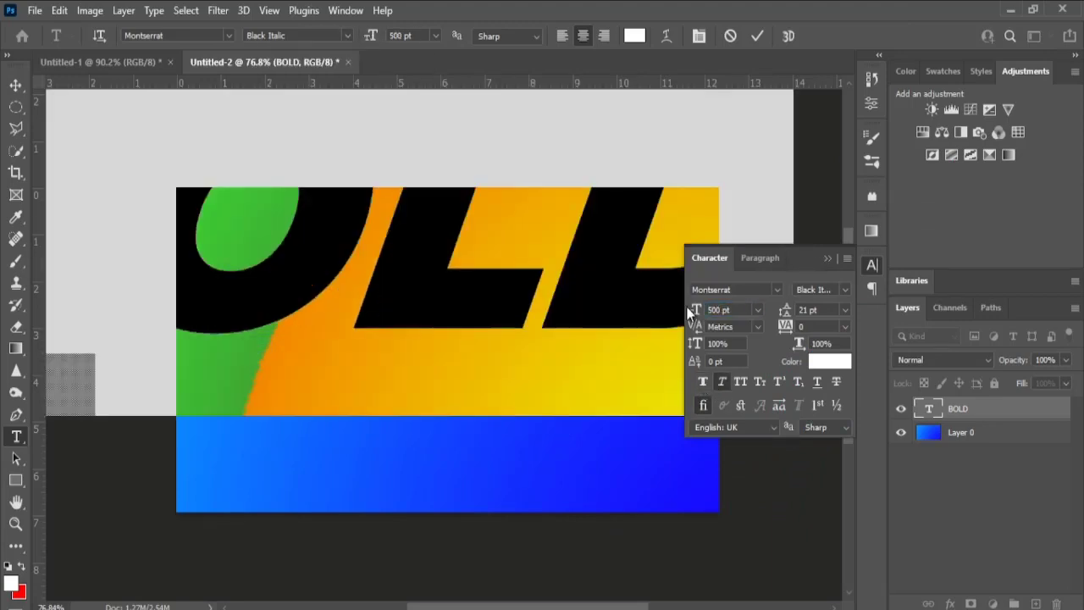
text(300)
key(Return)
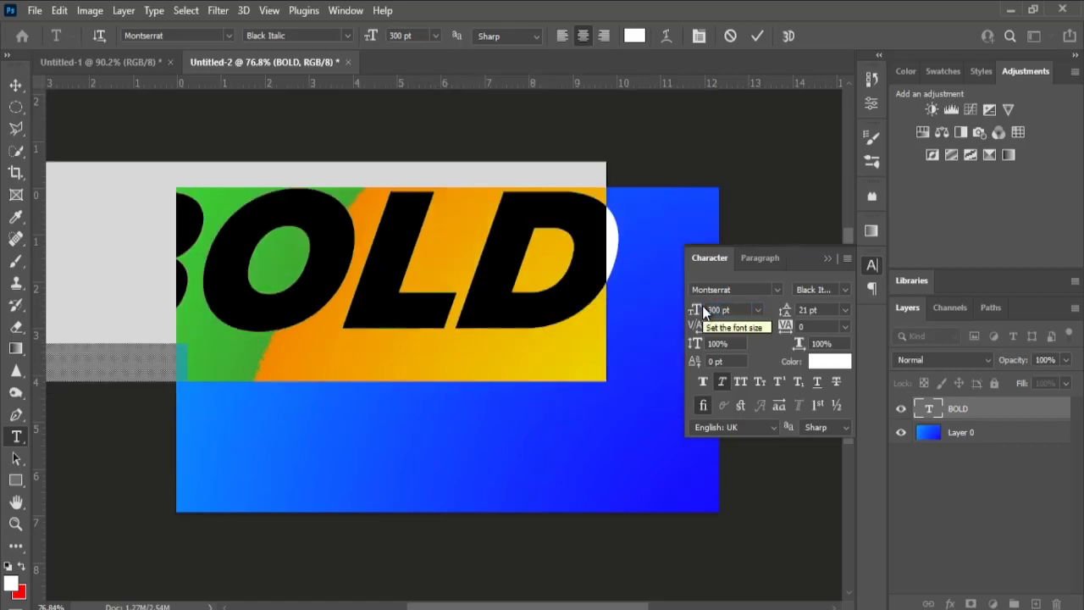
text(200)
key(Return)
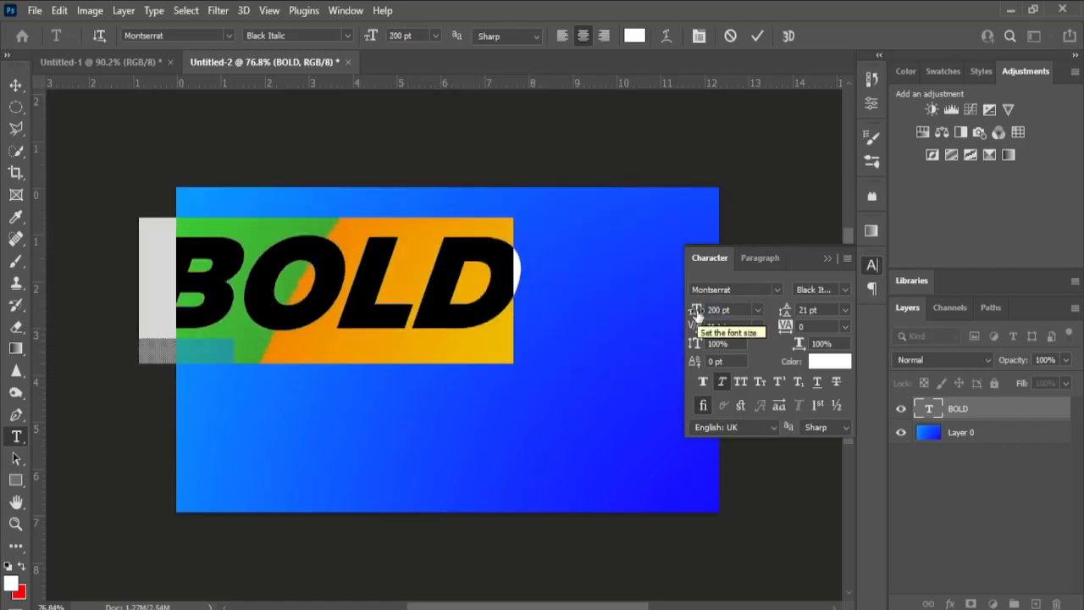
click(756, 36)
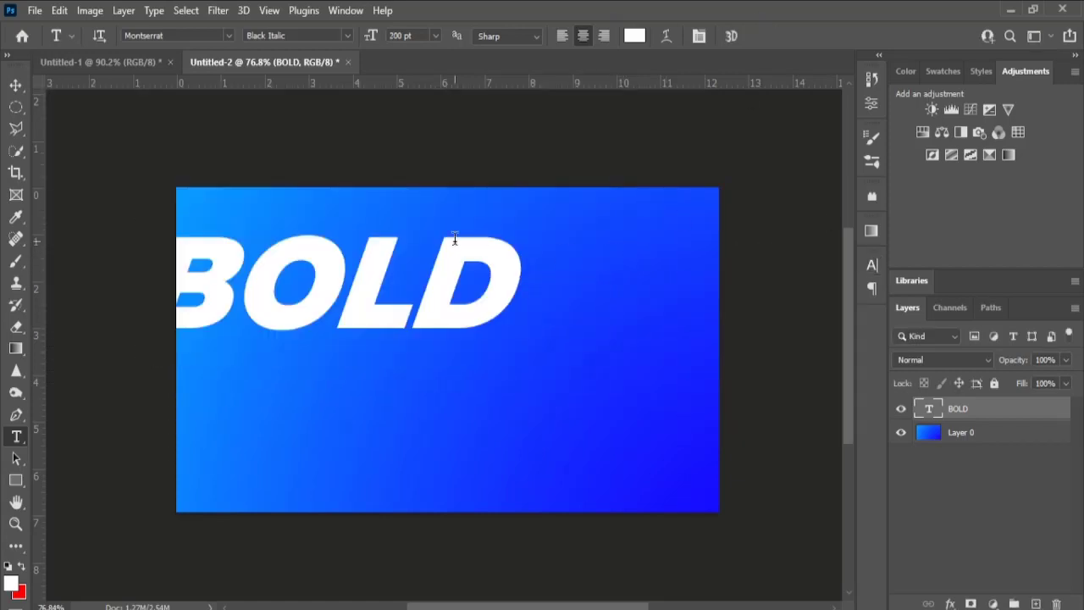
Step: Move the BOLD text to the centre of the canvas and change its colour to dark blue 0c0174
drag(455, 238, 564, 305)
key(ctrl+0)
click(634, 36)
click(720, 153)
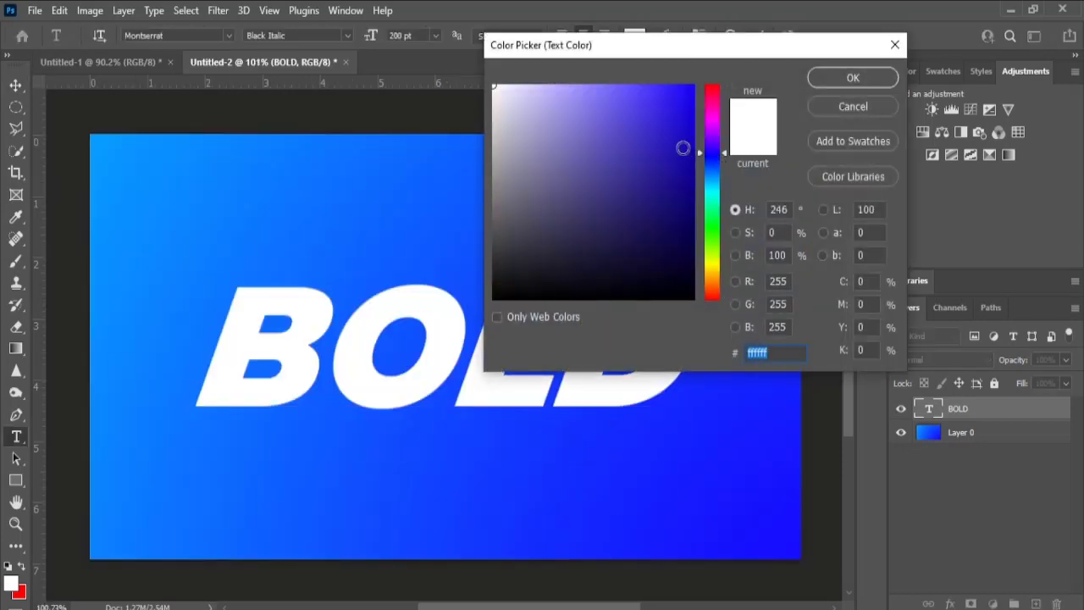
drag(682, 150, 693, 202)
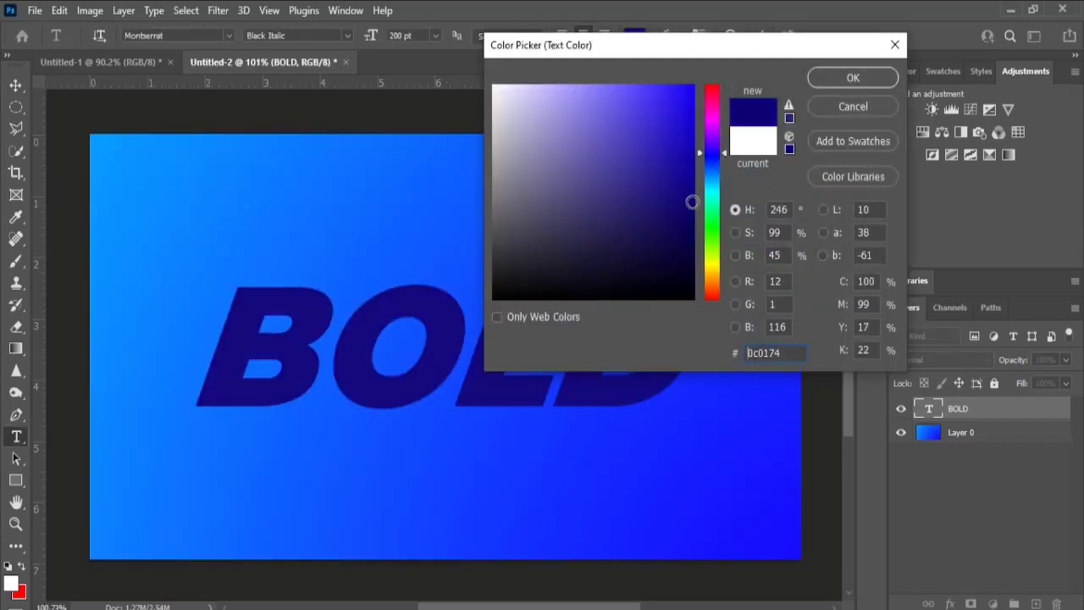
click(830, 83)
click(757, 35)
Step: Convert the BOLD text layer to a smart object
key(v)
right_click(987, 404)
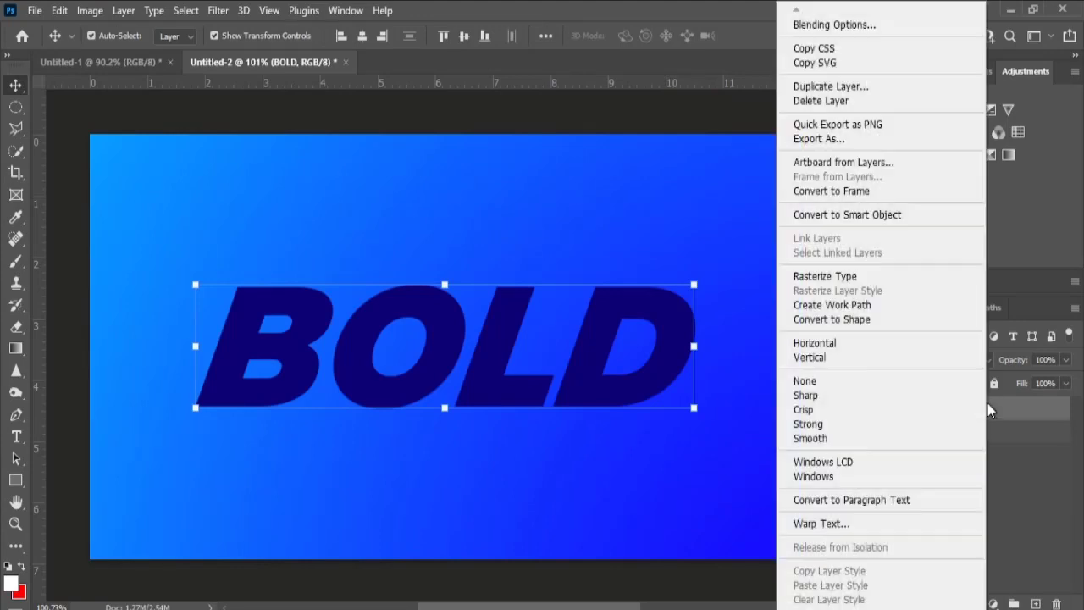
click(895, 212)
Step: Add a 10 px solid-colour stroke to the BOLD layer, sampling the text's dark blue 0c0174, and collapse the effects list
click(950, 603)
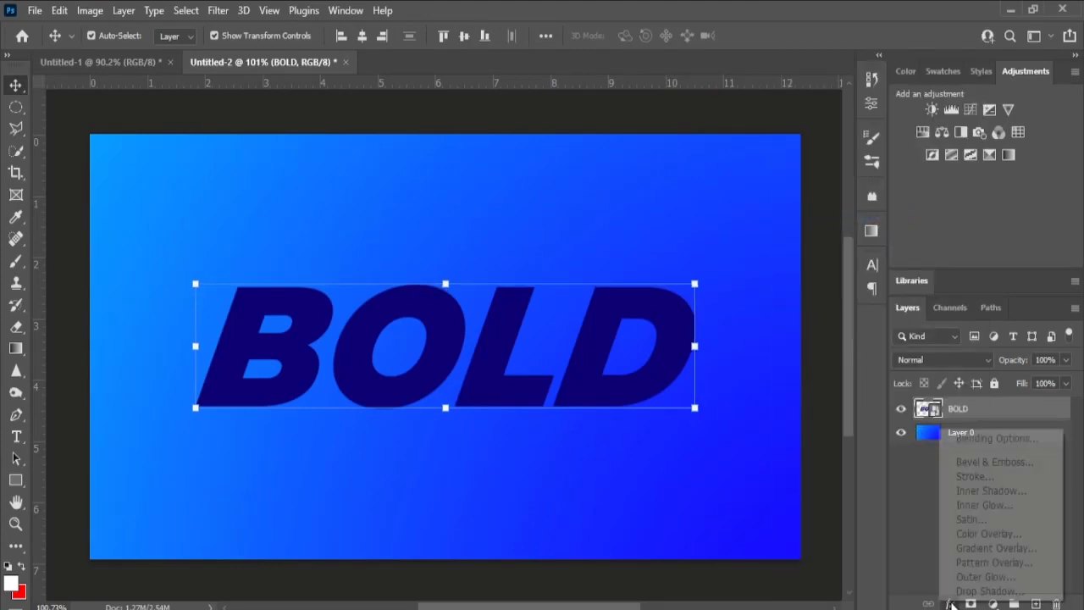
click(971, 478)
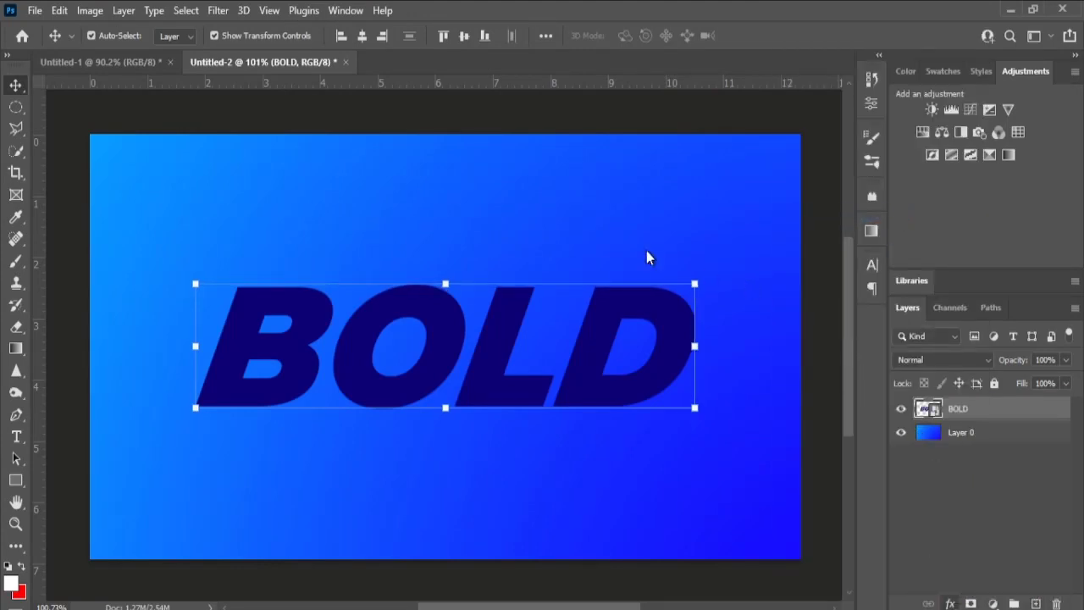
click(747, 295)
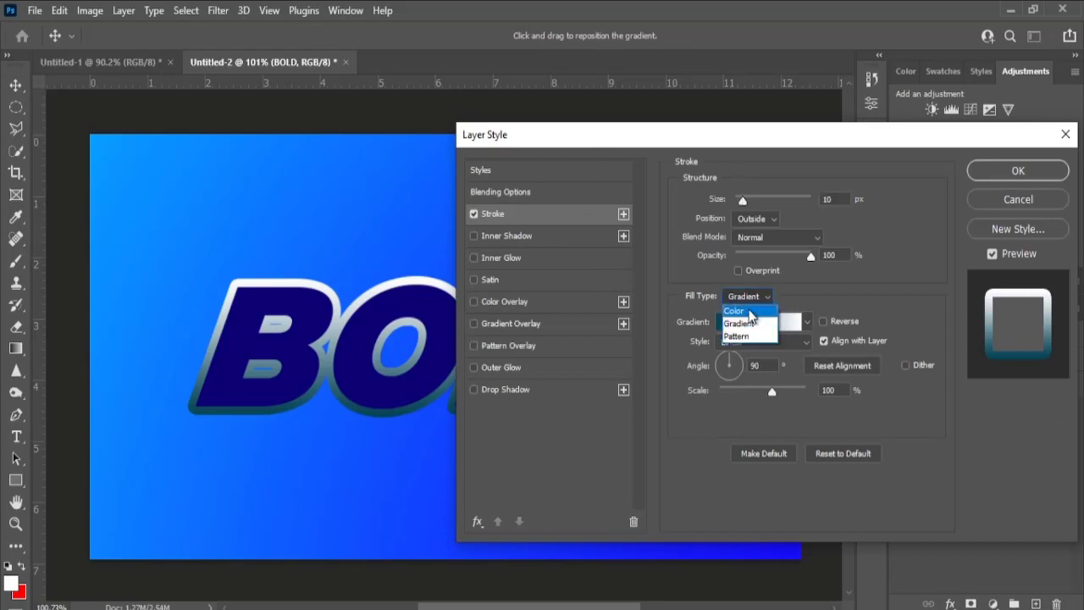
click(748, 303)
click(714, 322)
click(445, 309)
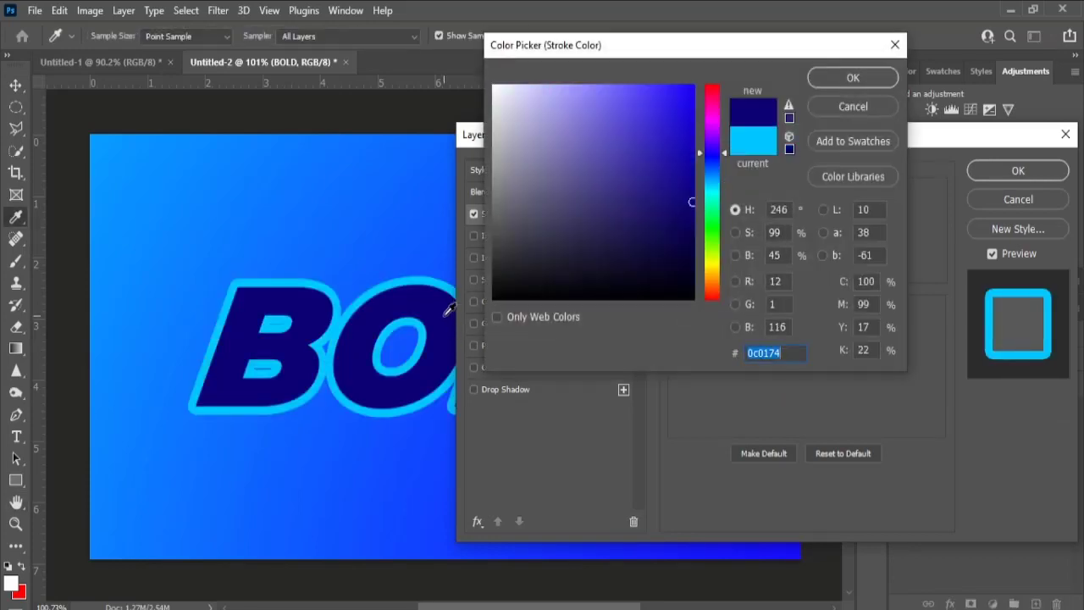
click(817, 81)
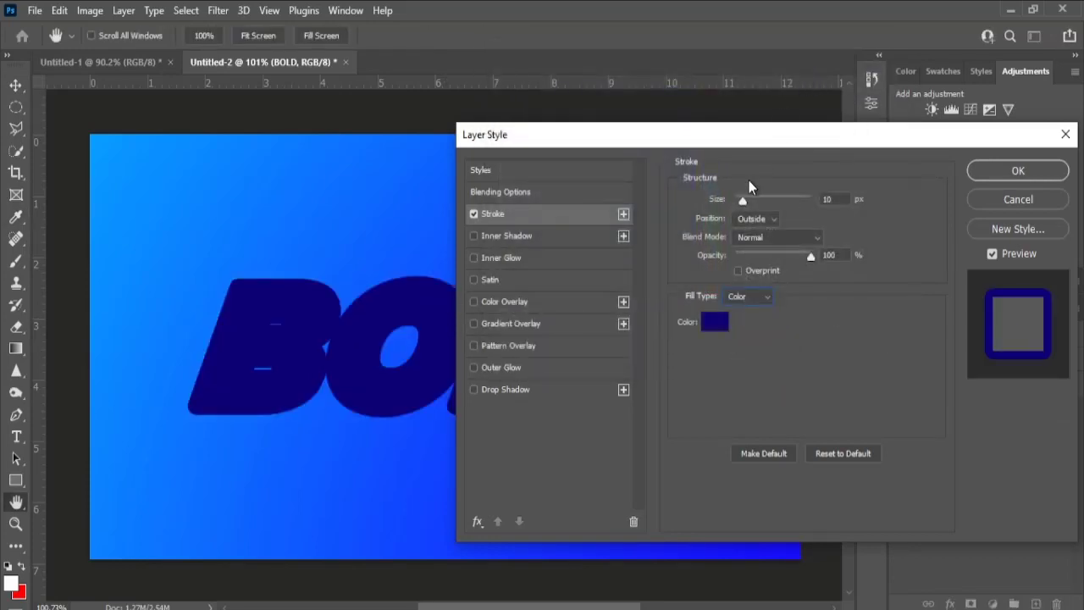
click(740, 203)
drag(742, 205, 743, 204)
click(1016, 171)
scroll(401, 318, down, 1)
scroll(398, 317, up, 2)
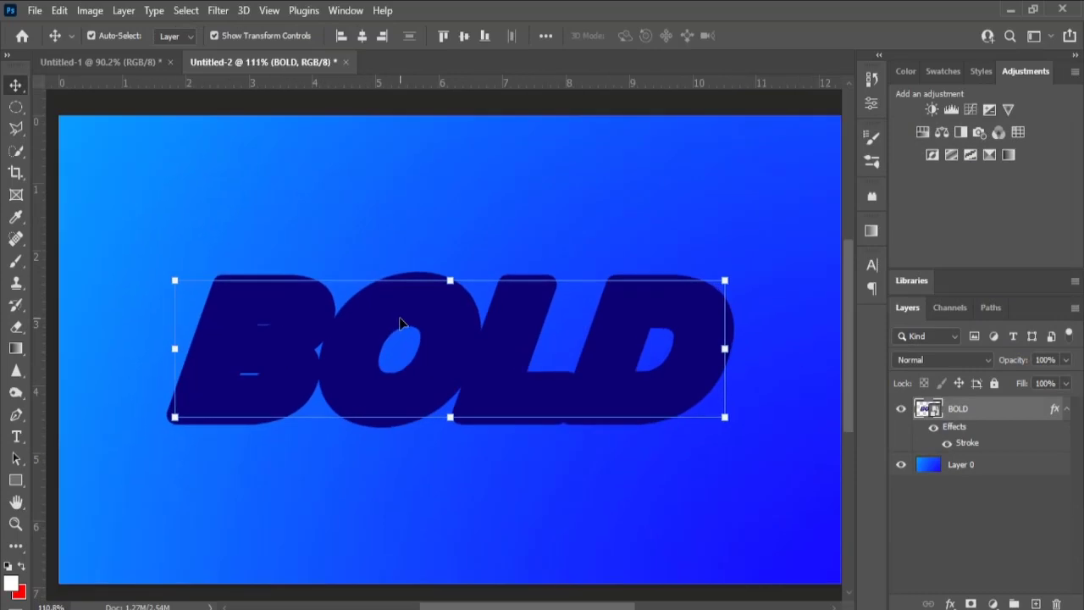
click(1067, 409)
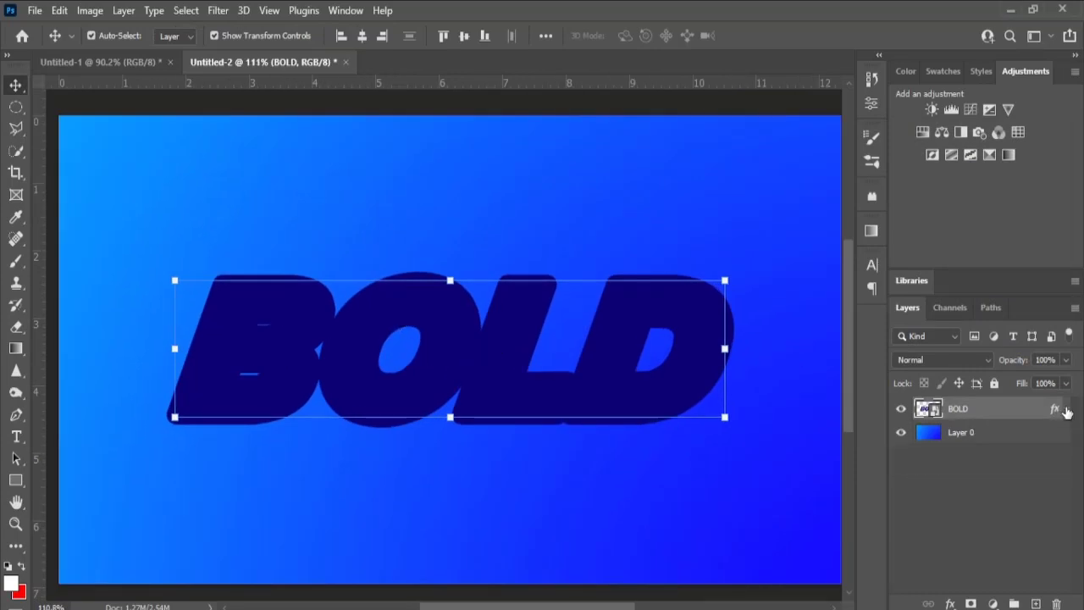
Step: Make four copies of the BOLD layer, each nudged further left than the previous one, to build an extruded shape
scroll(612, 325, up, 1)
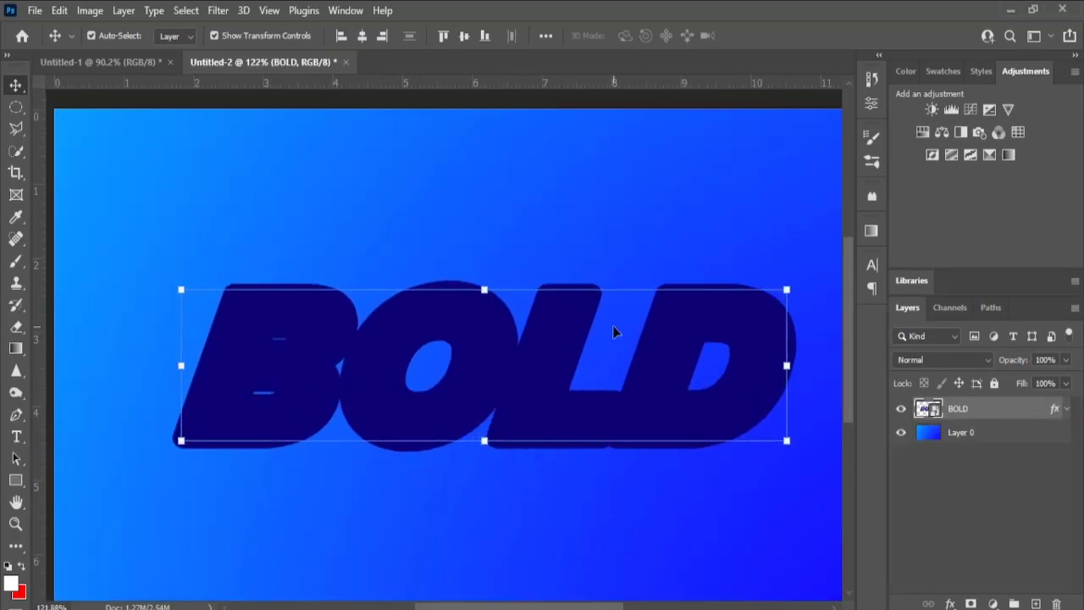
key(alt+shift+Left)
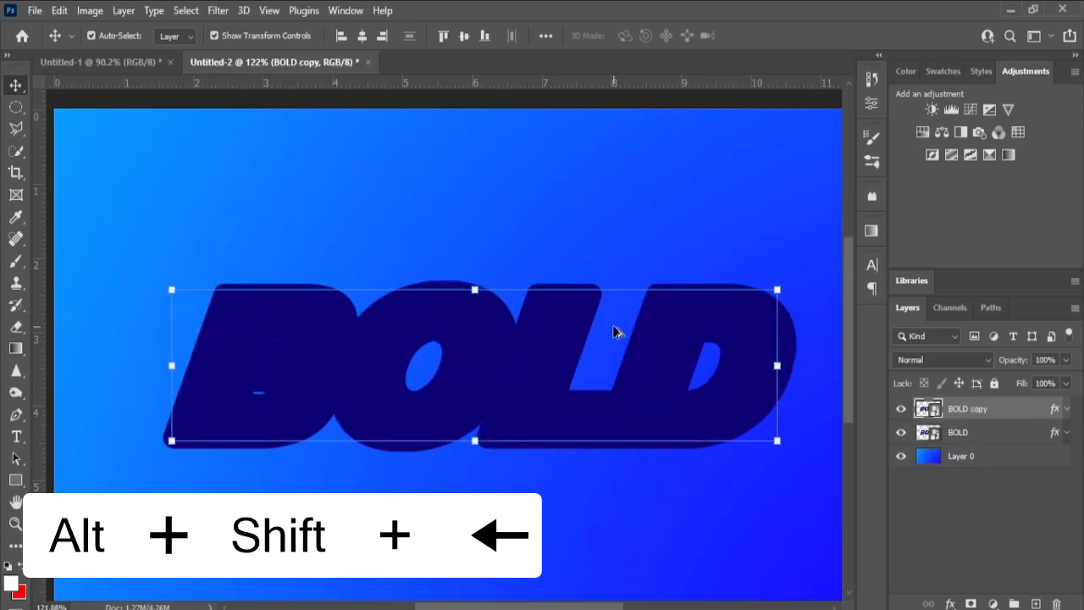
key(alt+shift+Left)
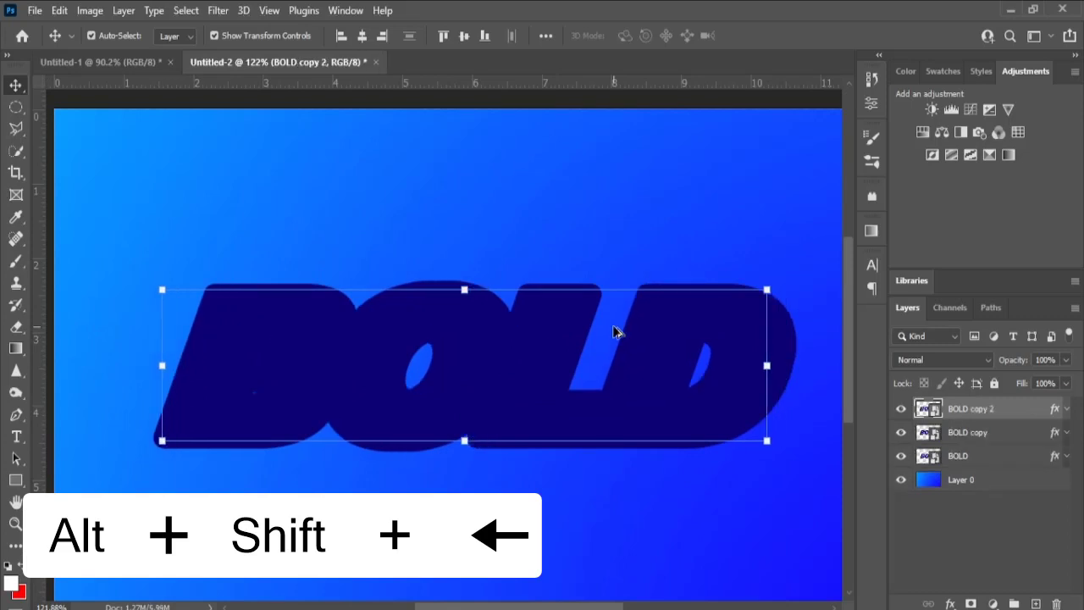
key(alt+shift+Left)
key(alt+shift+Left)
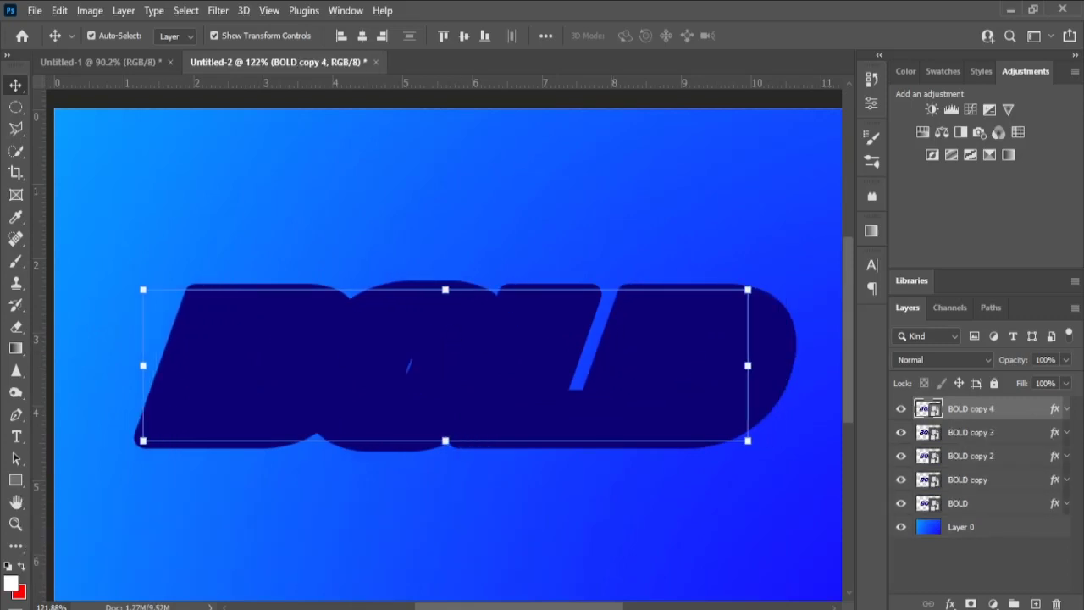
Step: Rename the topmost BOLD copy layer to front
double_click(974, 409)
text(front)
key(Return)
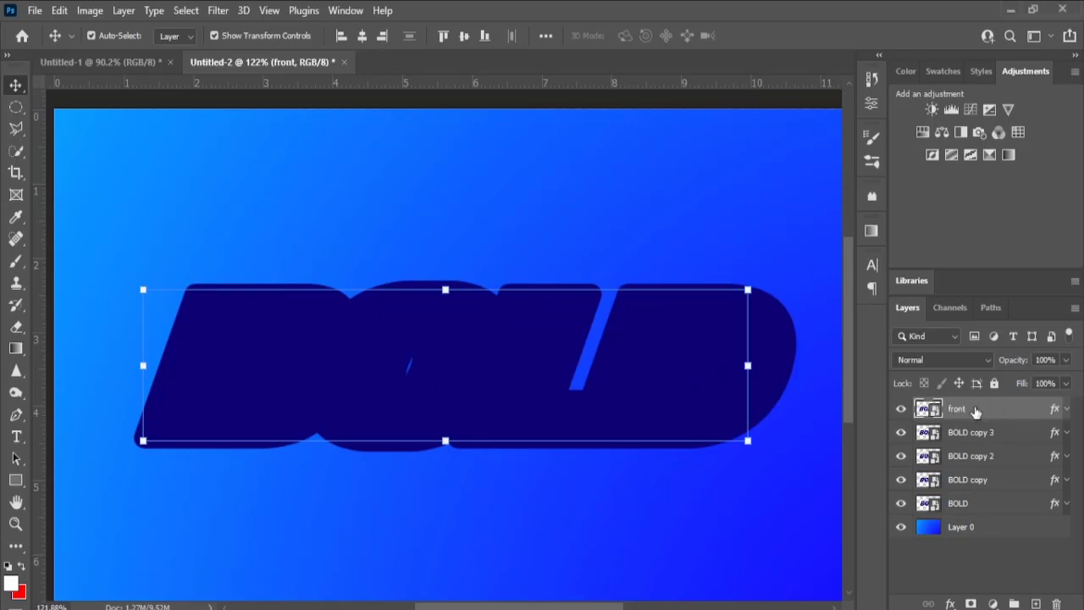
Step: Group the four BOLD layers below the front layer into one group
click(1028, 432)
shift+click(986, 506)
right_click(982, 479)
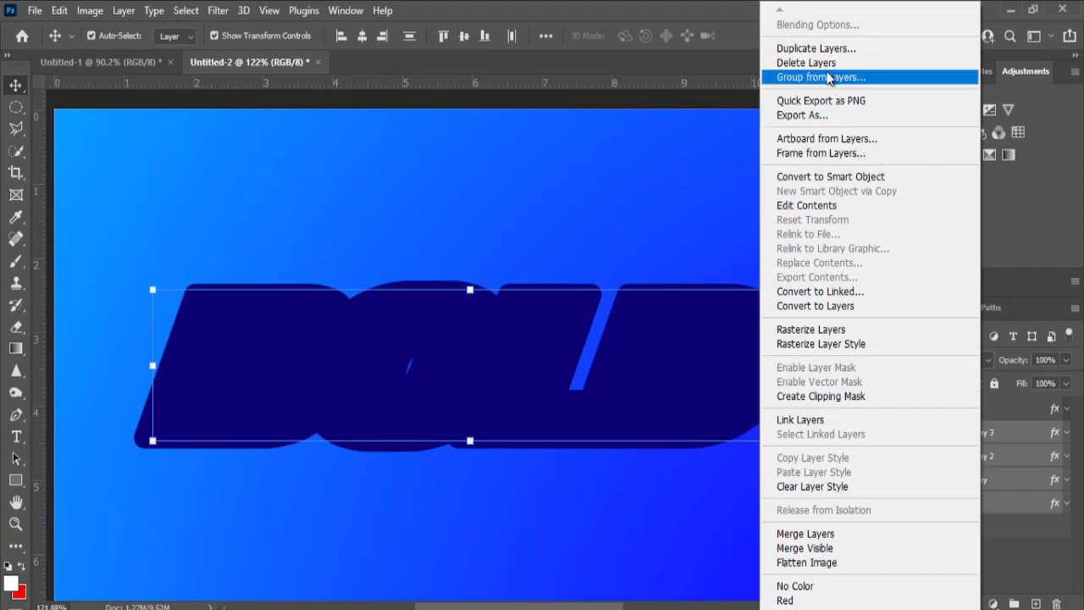
click(834, 80)
click(663, 184)
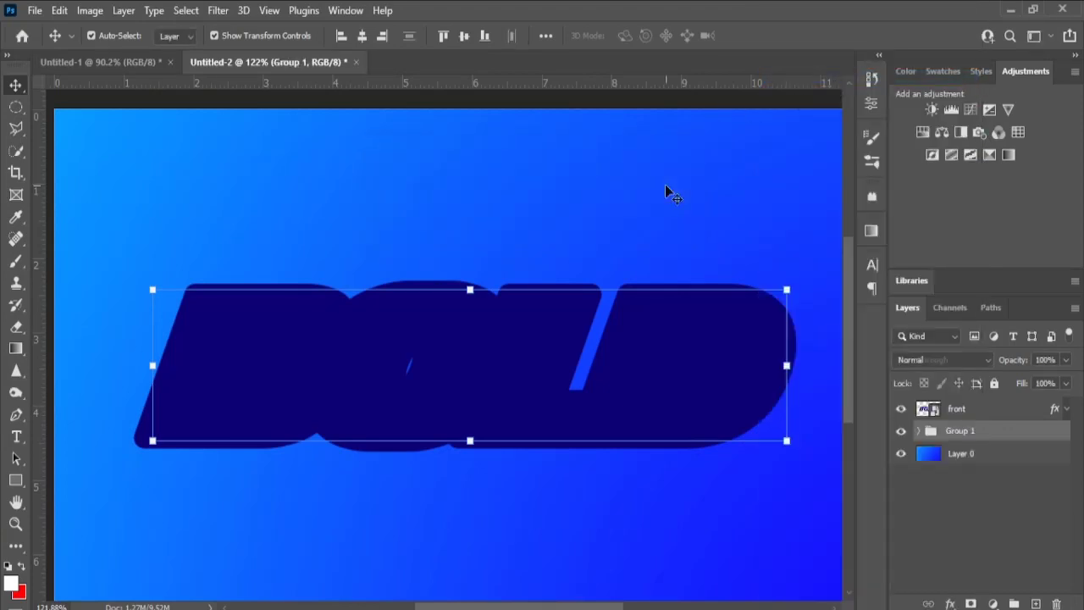
Step: Change the front layer's stroke fill type from a solid colour to Gradient
click(1025, 412)
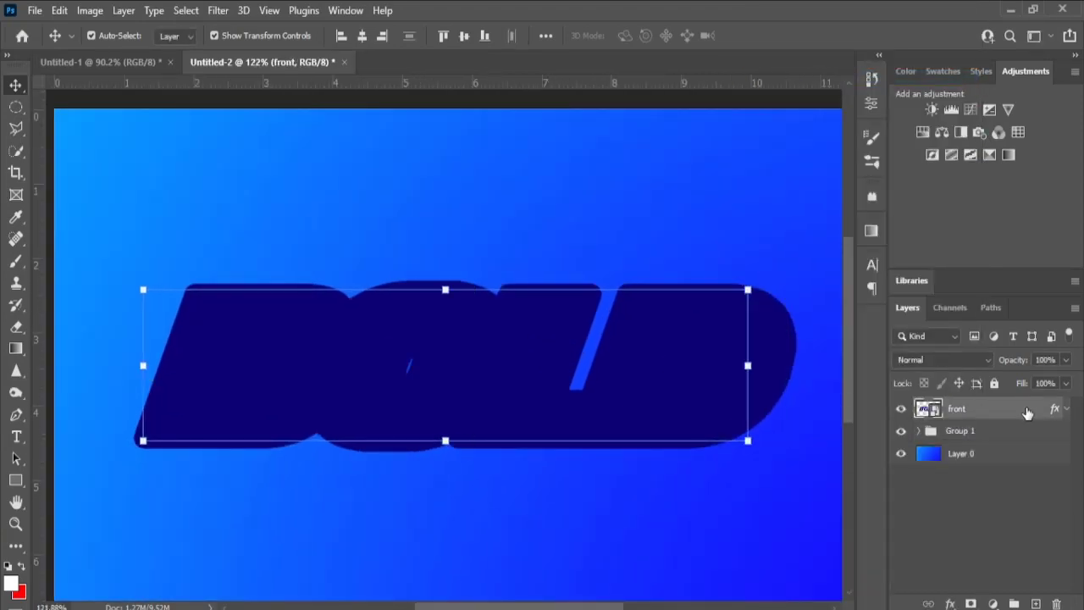
click(1066, 409)
double_click(970, 445)
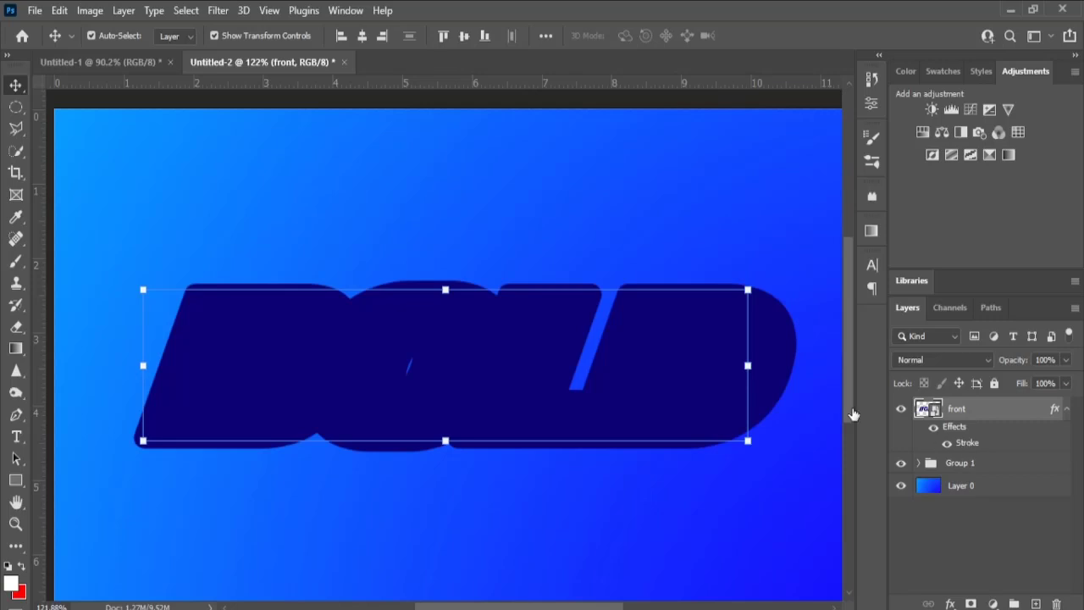
click(749, 296)
click(745, 326)
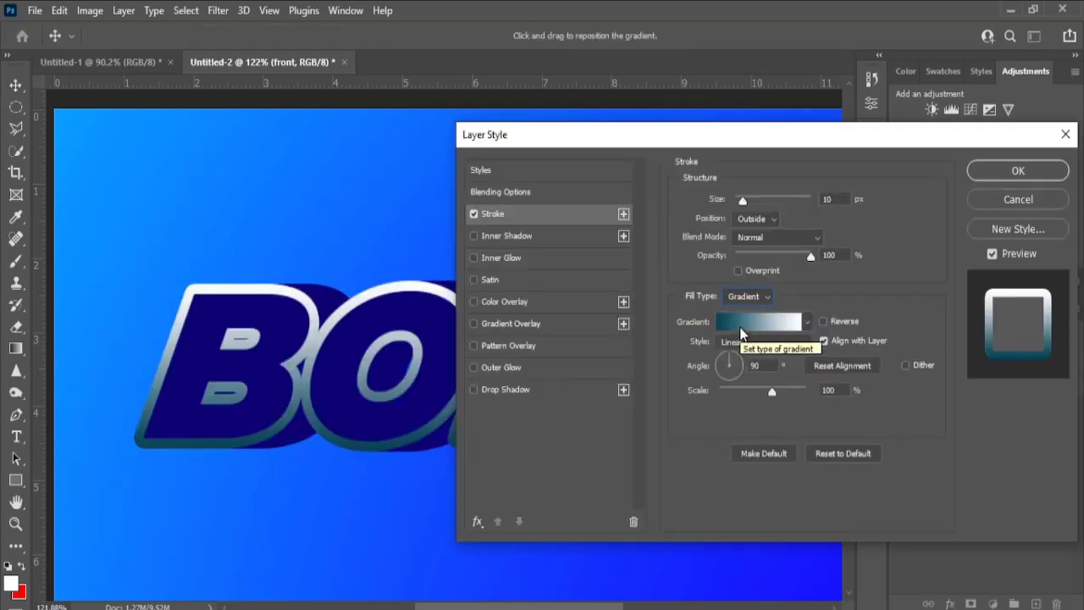
Step: Set the starting colour stop of the stroke gradient to dark blue, hex 010a8d
click(746, 323)
double_click(658, 418)
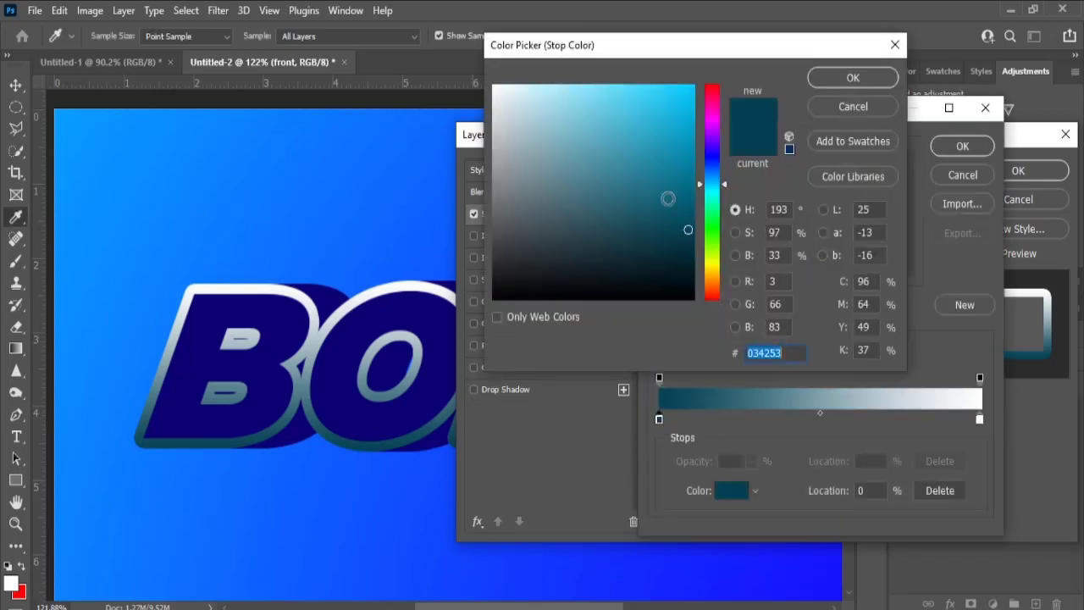
click(712, 160)
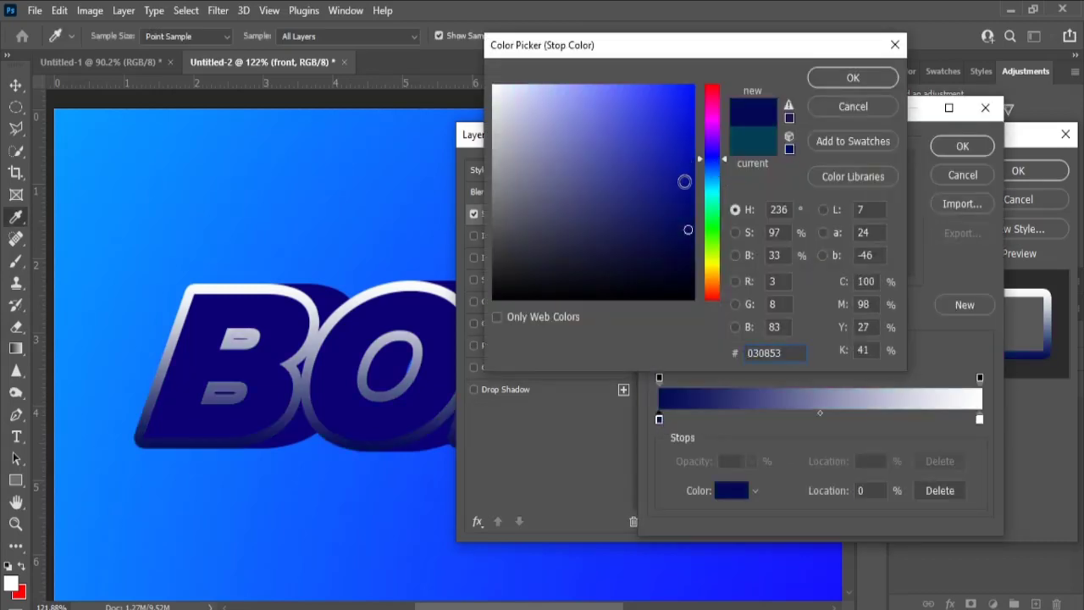
drag(687, 230, 695, 178)
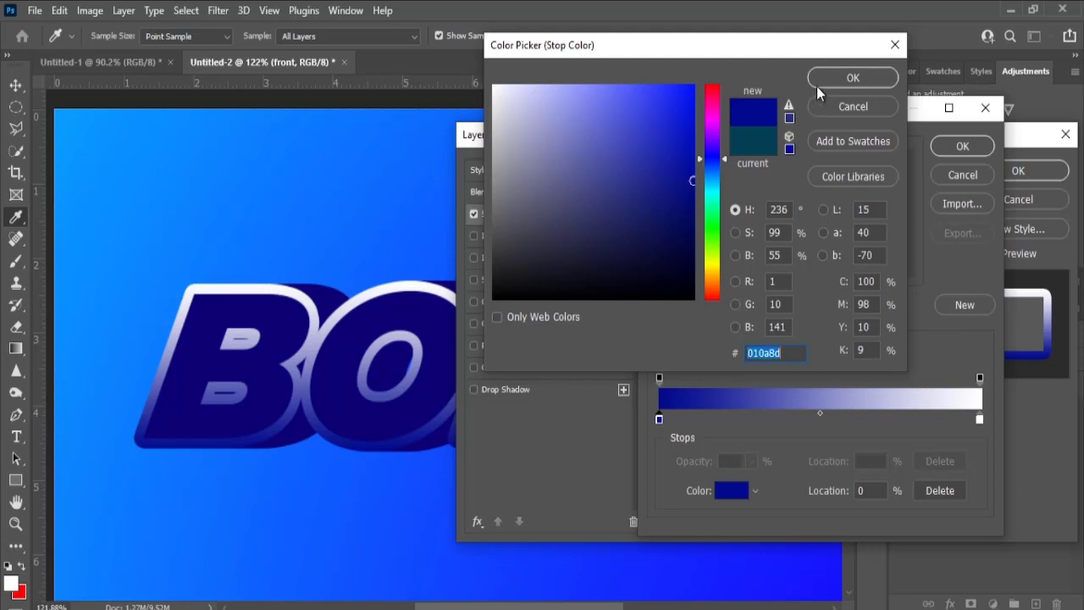
click(853, 77)
Step: Set the end colour stop of the stroke gradient to bright cyan and apply the gradient stroke to the front layer
click(980, 419)
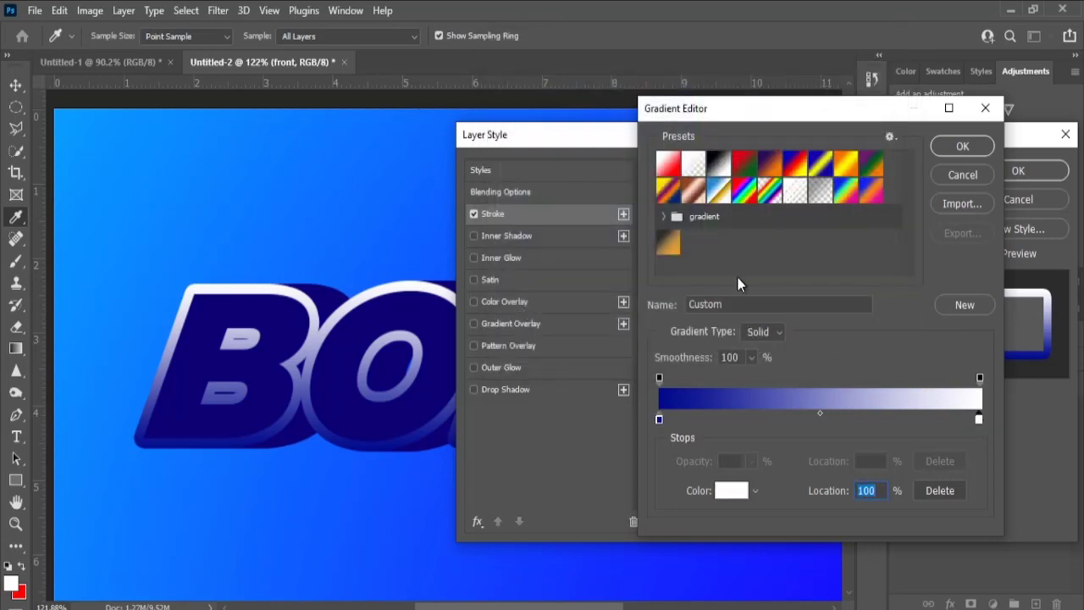
double_click(977, 419)
drag(713, 184, 712, 192)
click(697, 108)
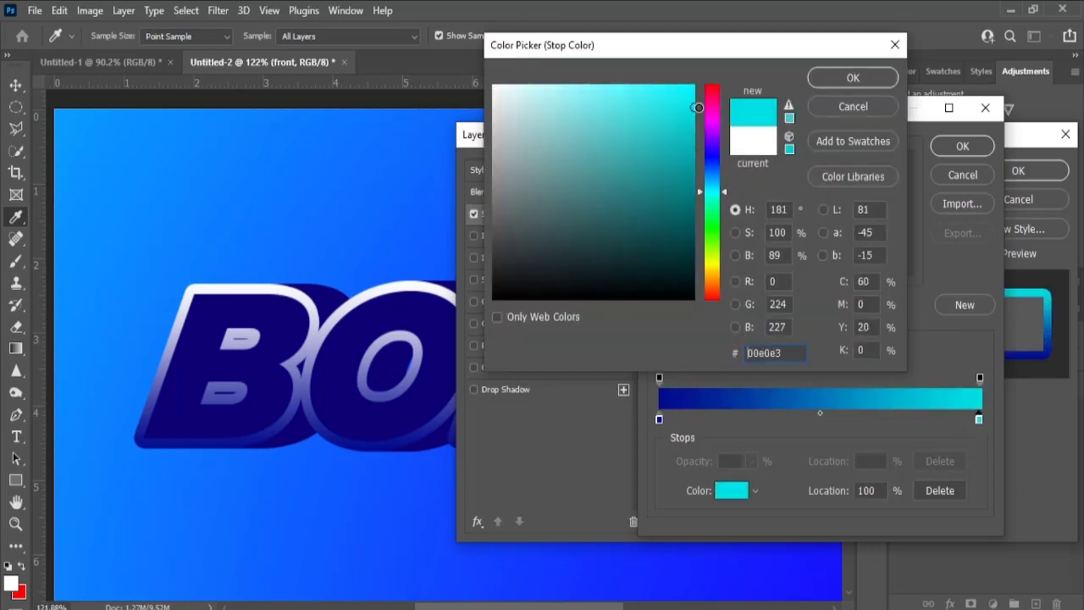
drag(696, 107, 718, 76)
click(863, 77)
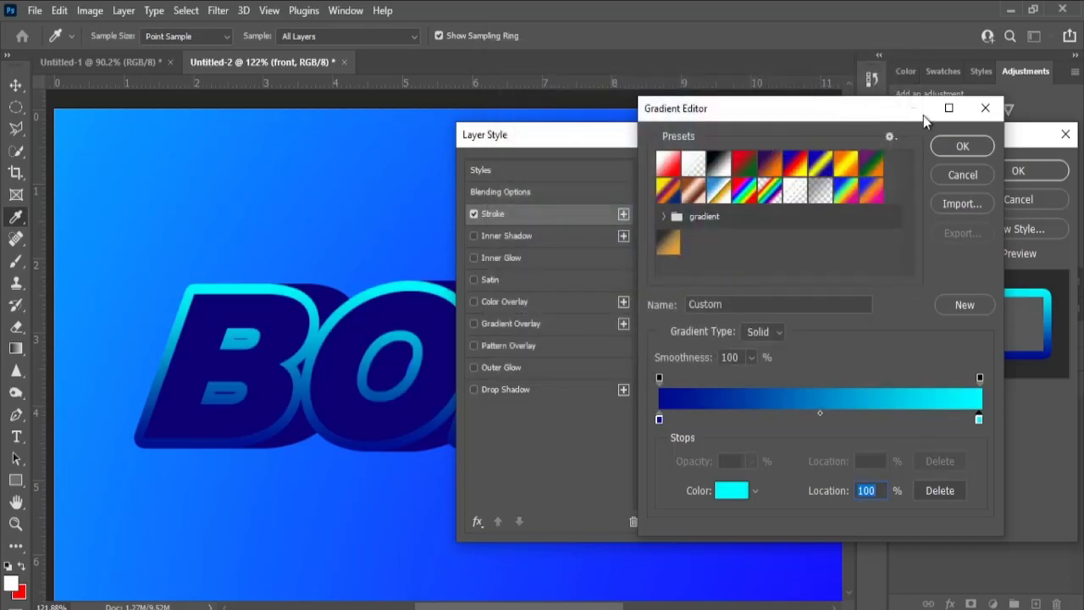
click(962, 146)
key(v)
click(994, 164)
scroll(440, 372, up, 3)
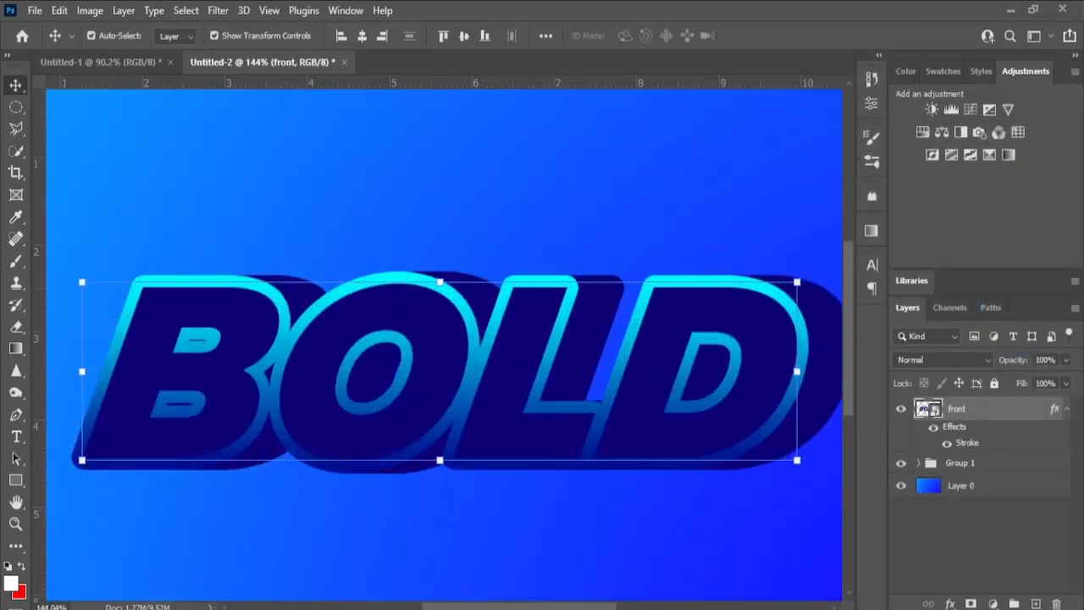
Step: Duplicate the front layer as "front one" and clear the copy's layer style
right_click(995, 408)
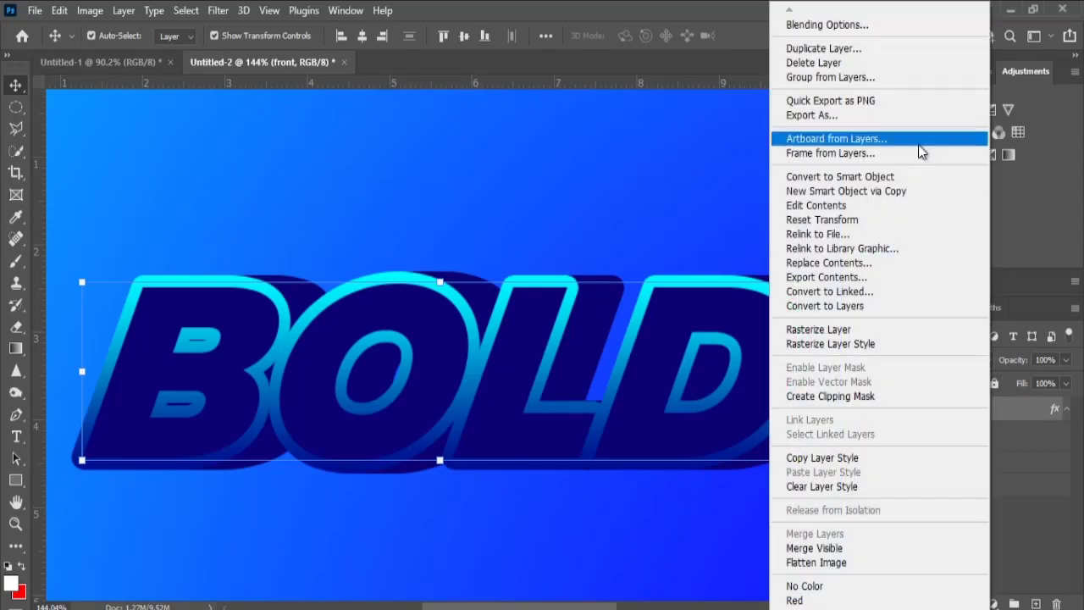
click(870, 49)
click(508, 180)
key(BackSpace)
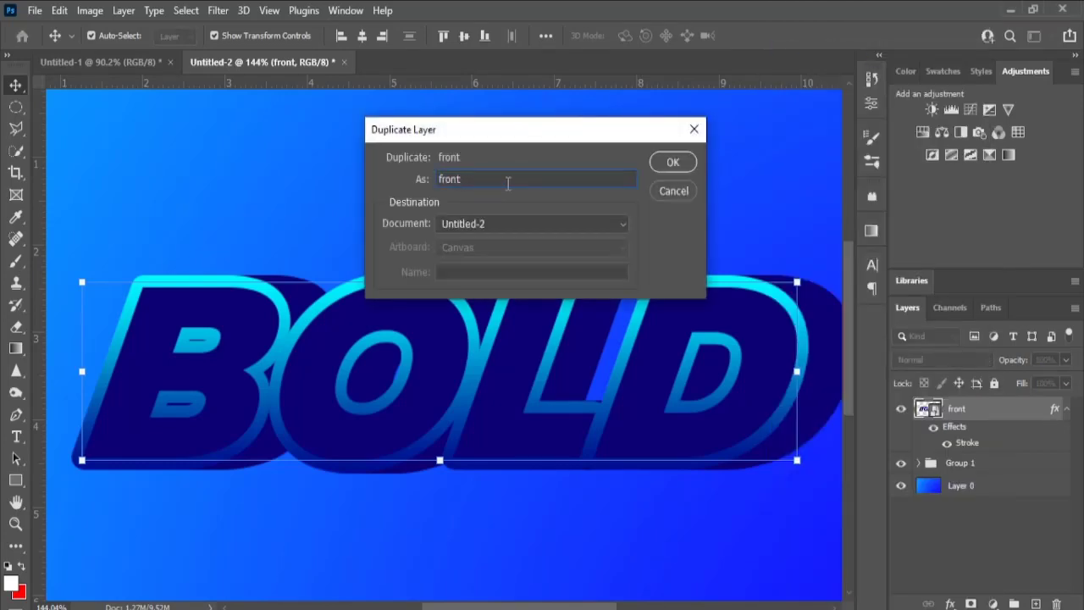
key(Return)
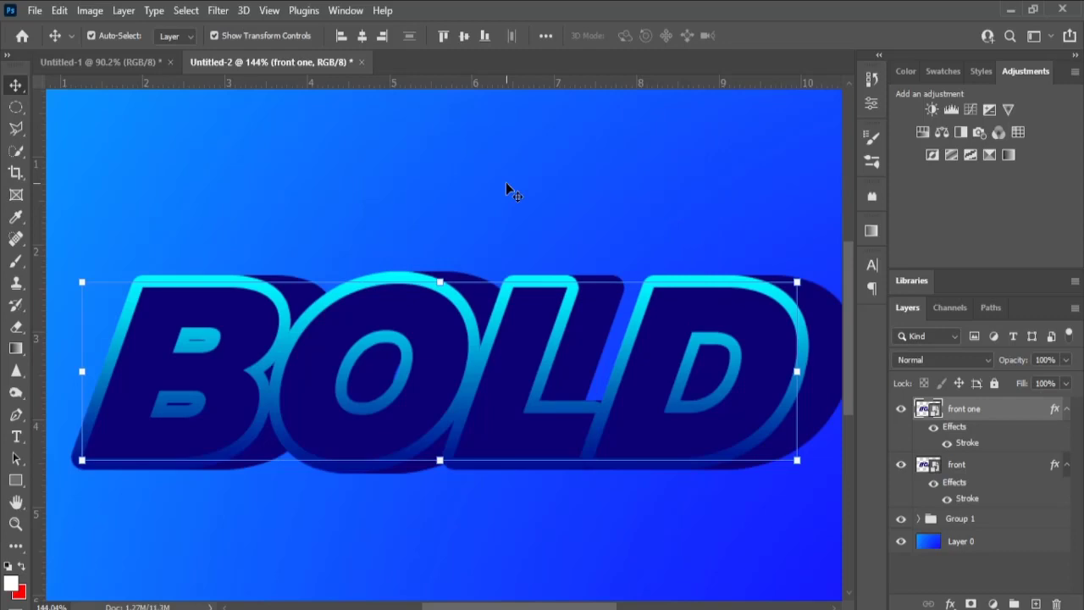
right_click(1019, 408)
click(901, 486)
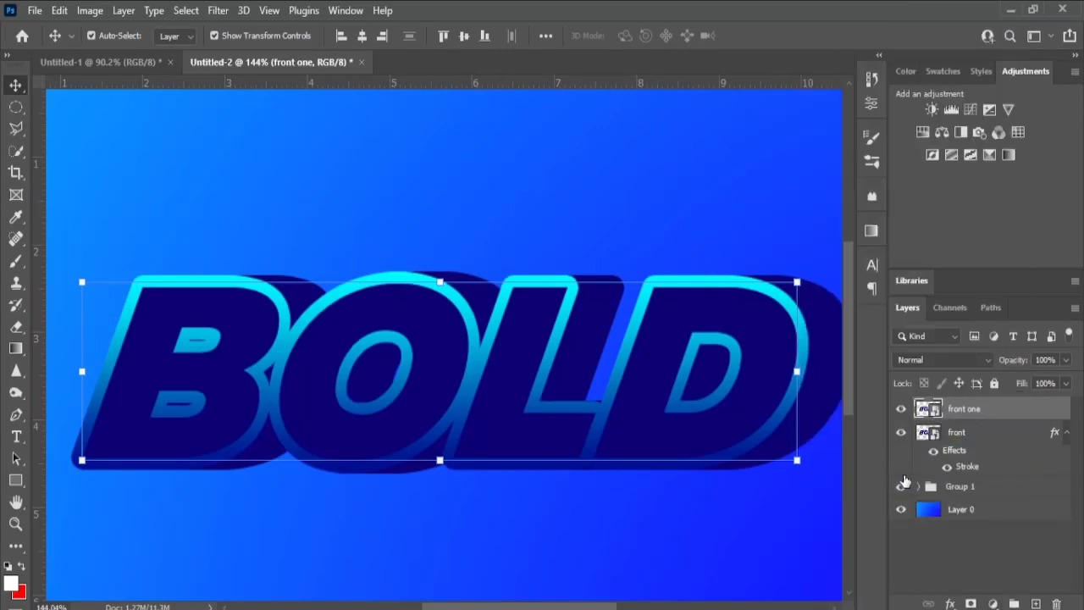
Step: Add a white Color Overlay to the front one layer with Normal blend mode and 100% opacity
click(950, 603)
click(982, 546)
click(837, 203)
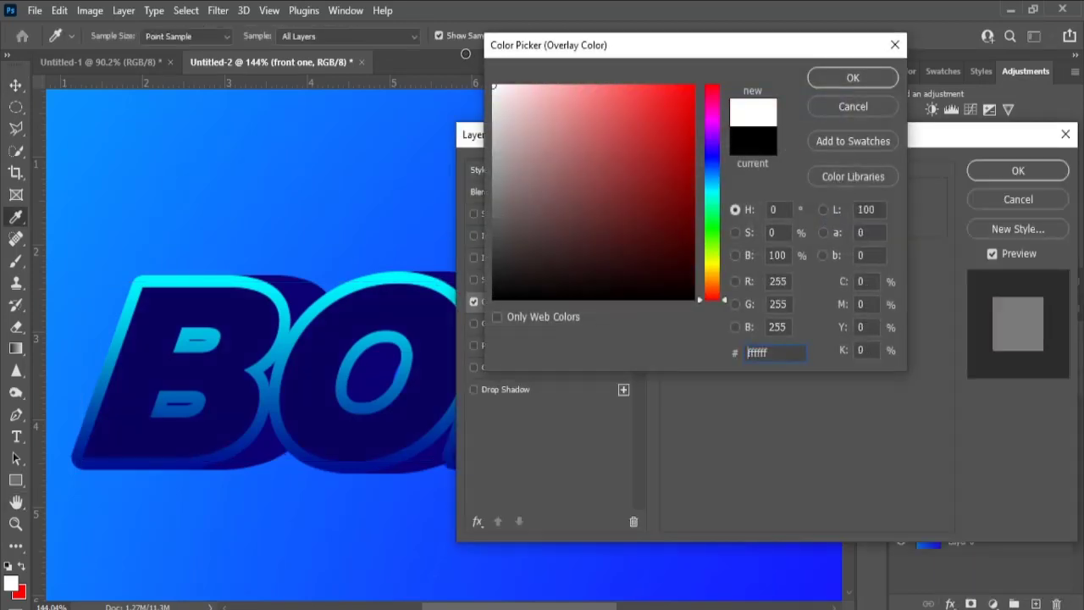
click(853, 77)
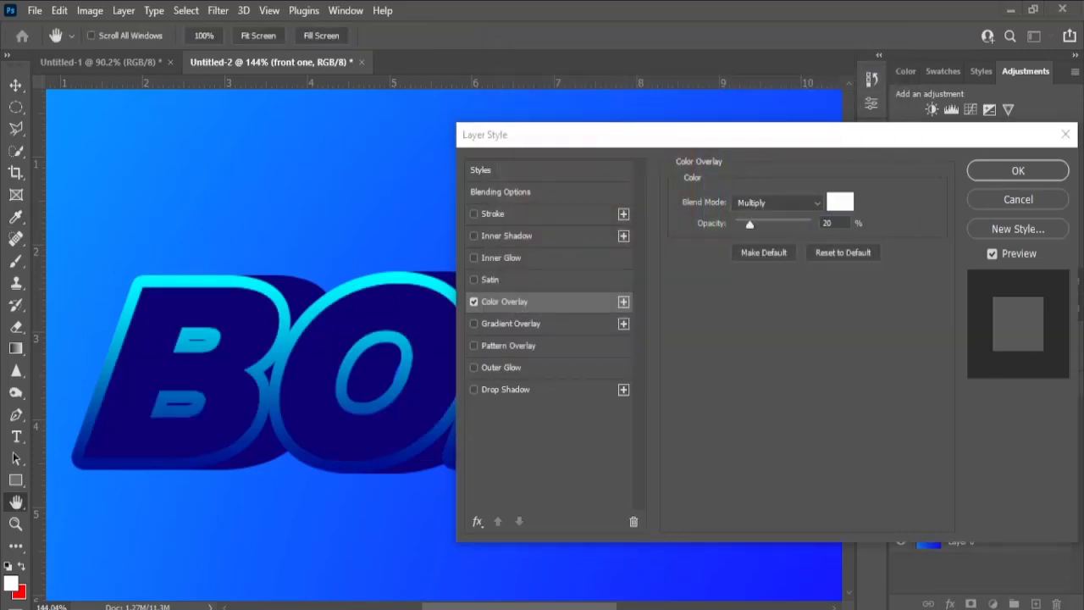
click(796, 202)
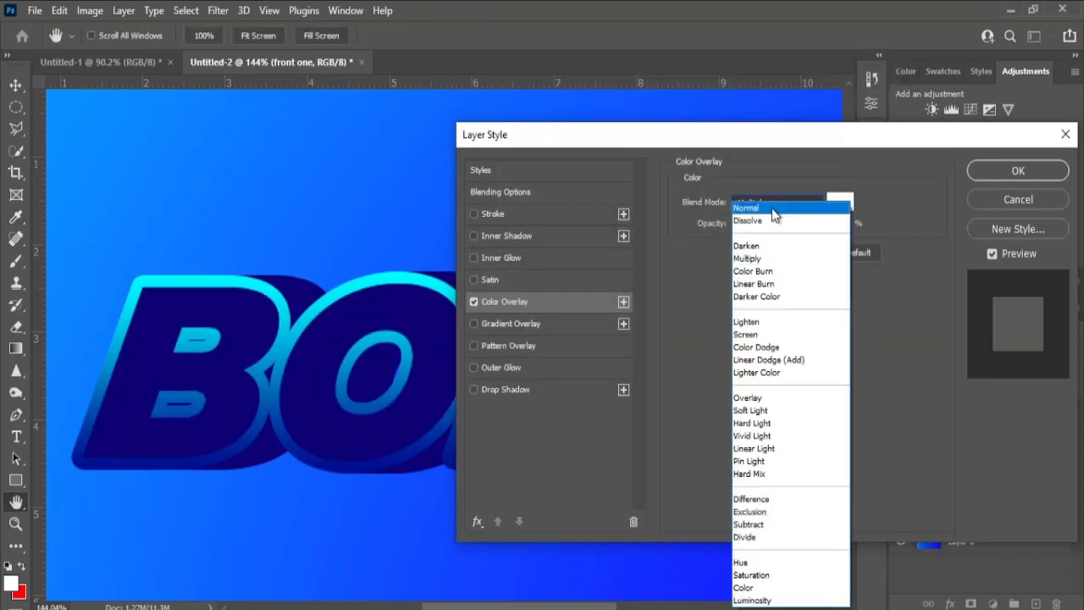
click(757, 205)
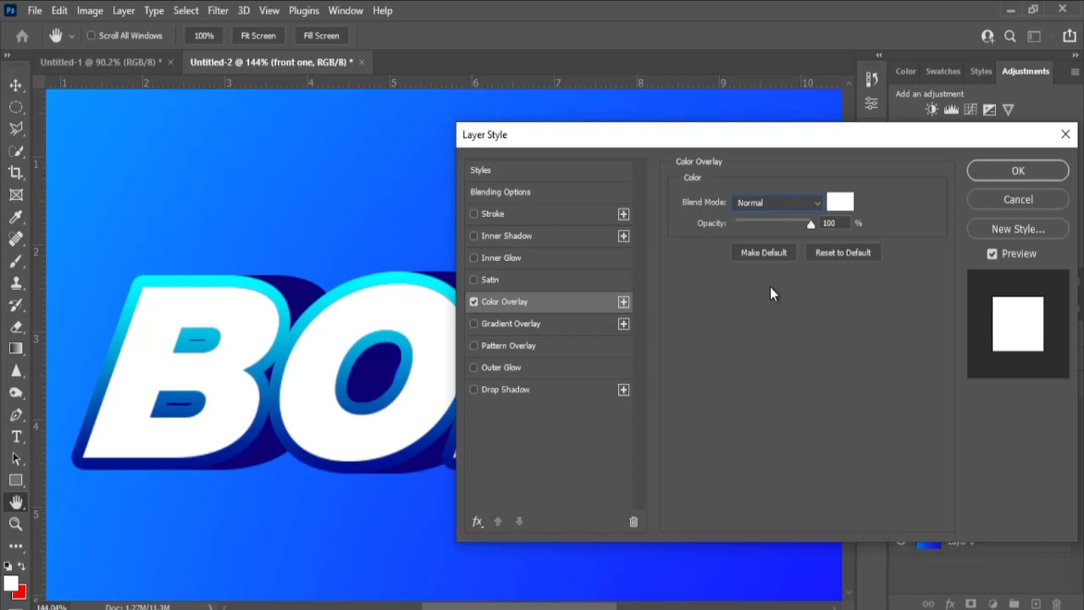
click(1017, 170)
key(v)
scroll(617, 328, down, 3)
scroll(618, 328, up, 3)
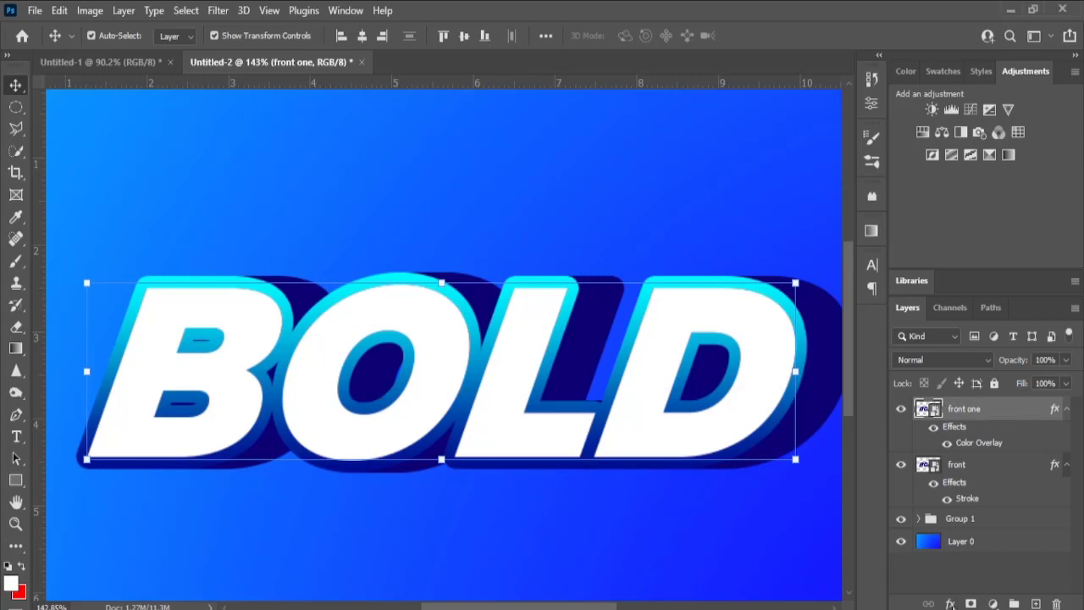
Step: Add a black Drop Shadow to the front one layer with a distance of 16 px and size of 4 px
click(950, 603)
click(960, 599)
click(838, 203)
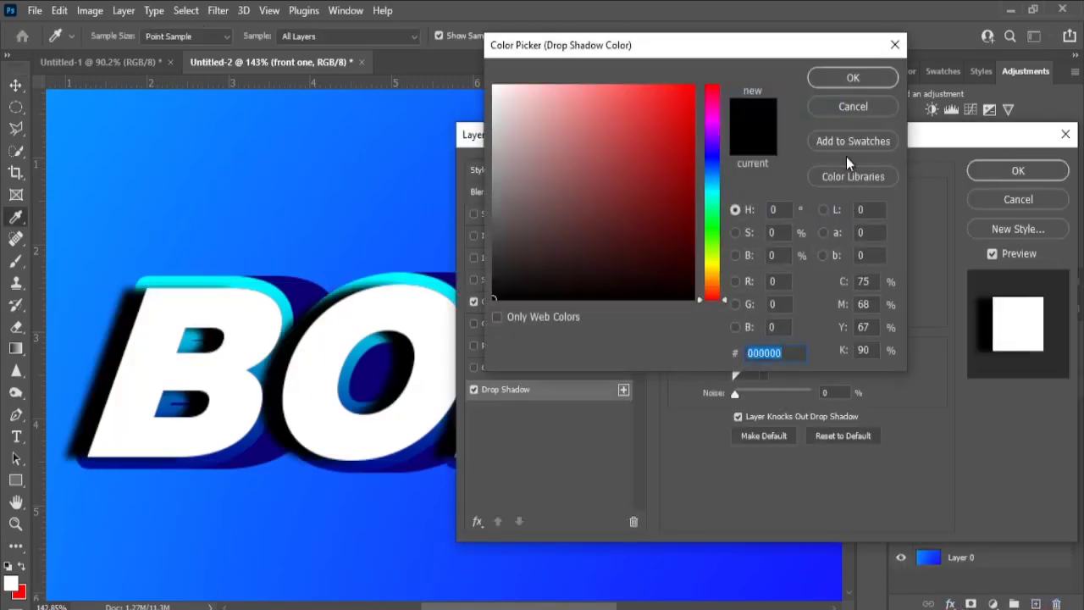
click(849, 79)
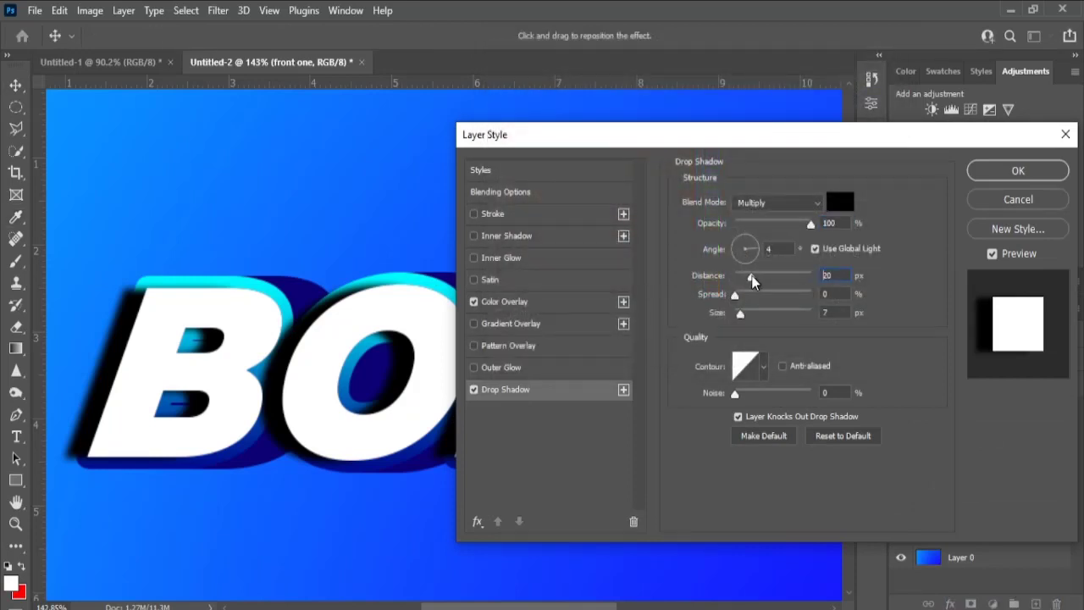
text(16)
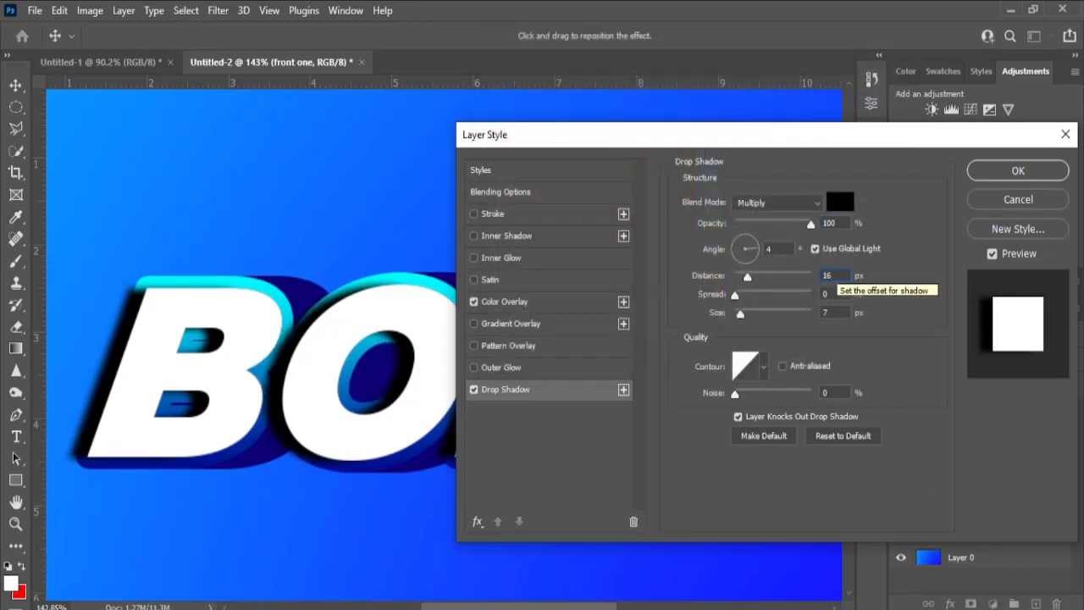
drag(740, 312, 739, 316)
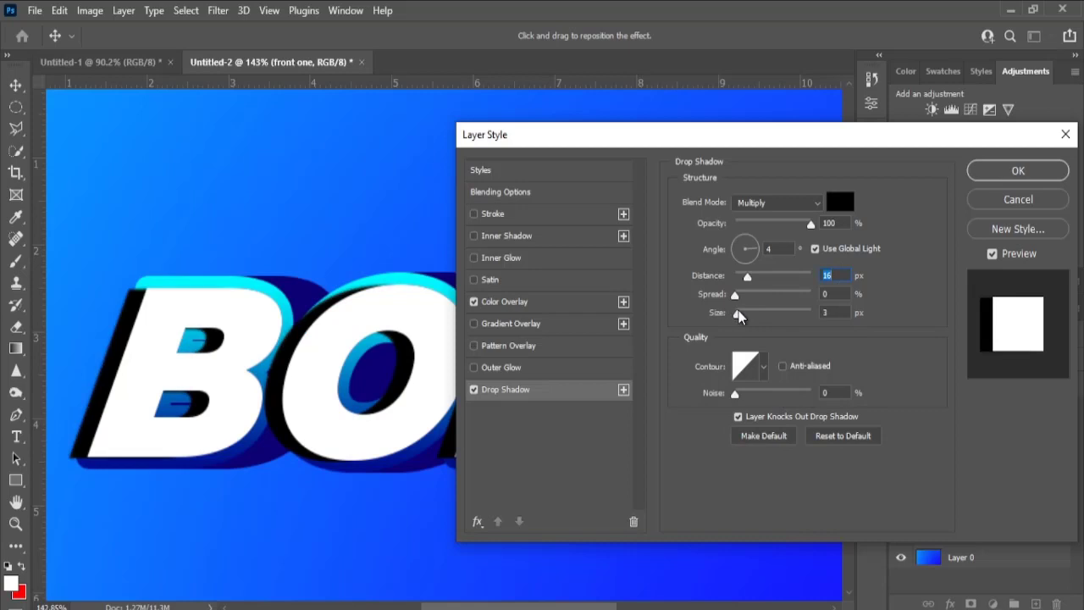
key(Return)
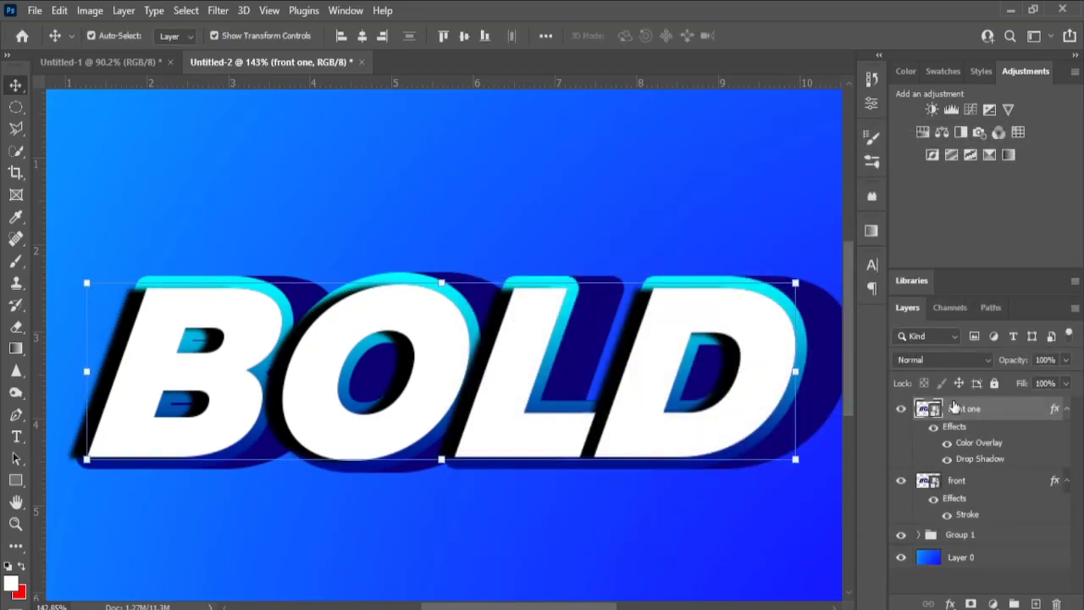
Step: Set the drop shadow angle to 141°, reset its other settings to default, and enter 100% opacity, 16 px distance and 2 px size
double_click(977, 461)
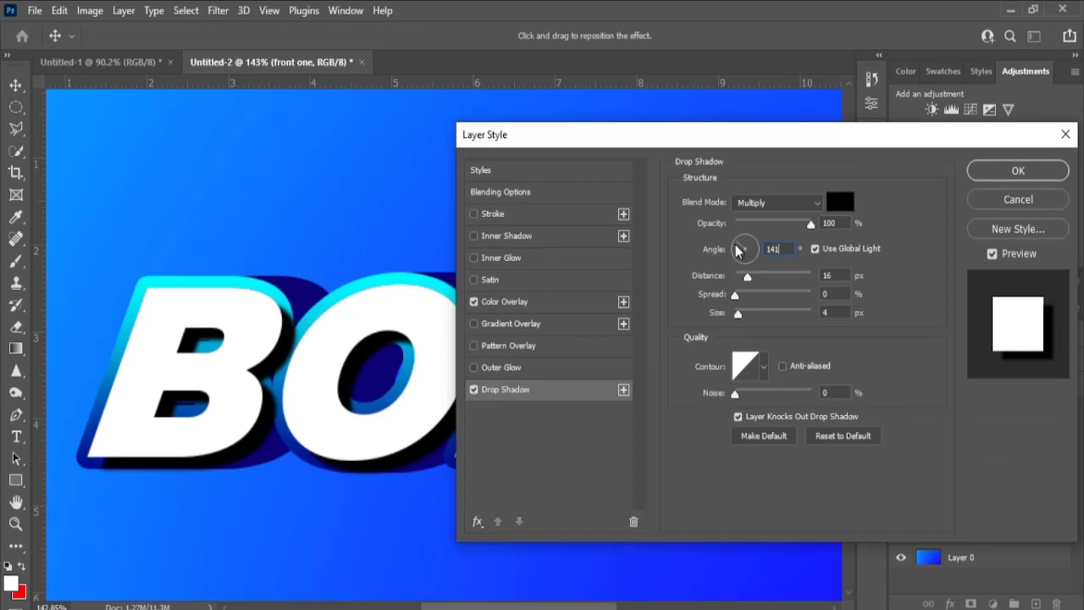
click(842, 439)
text(100)
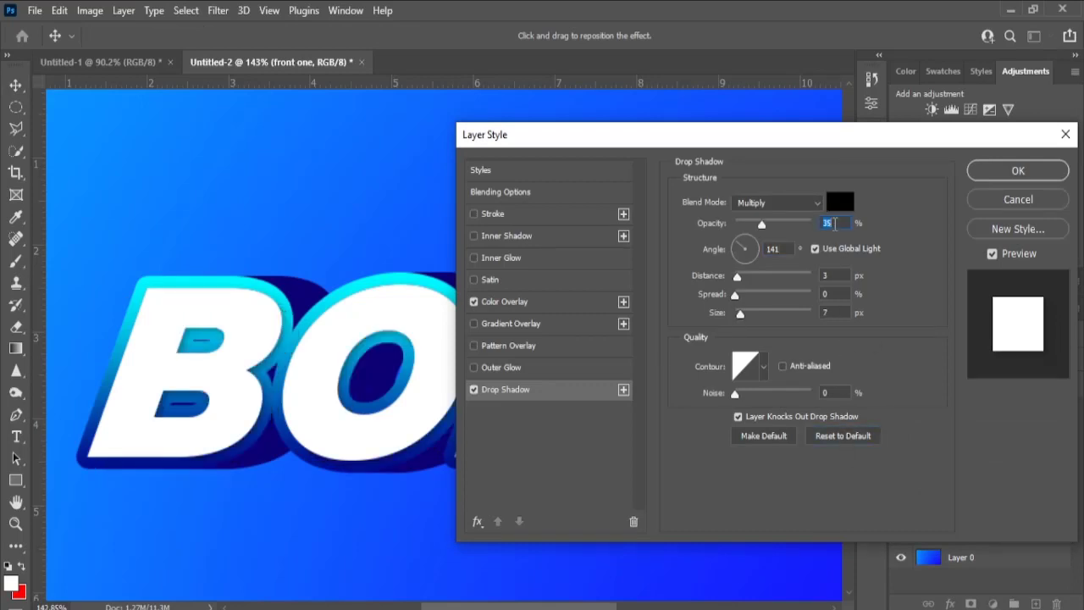
click(834, 275)
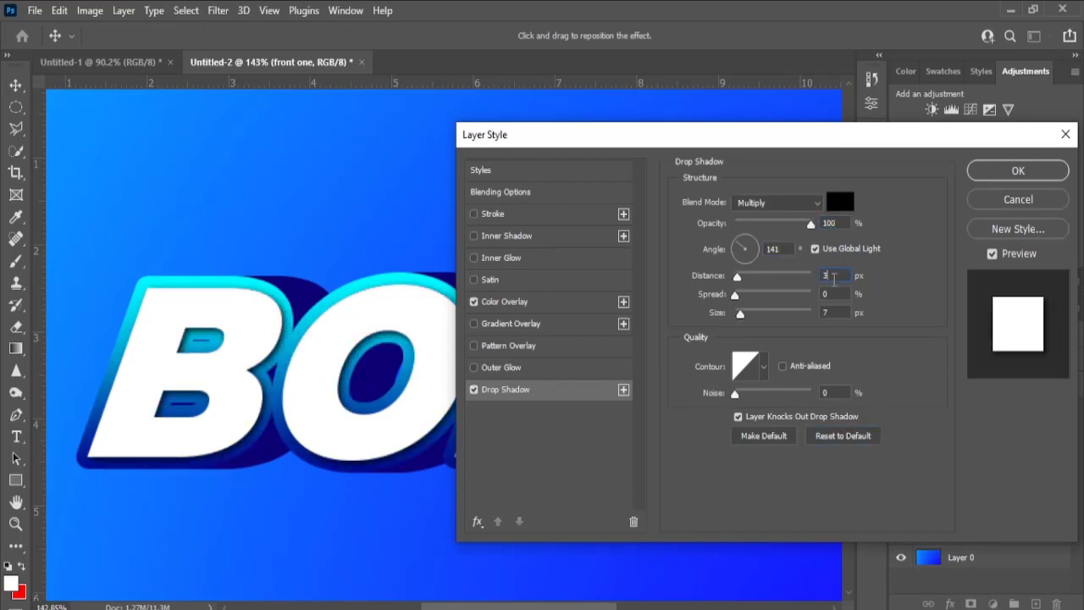
text(16)
key(Tab)
text(4)
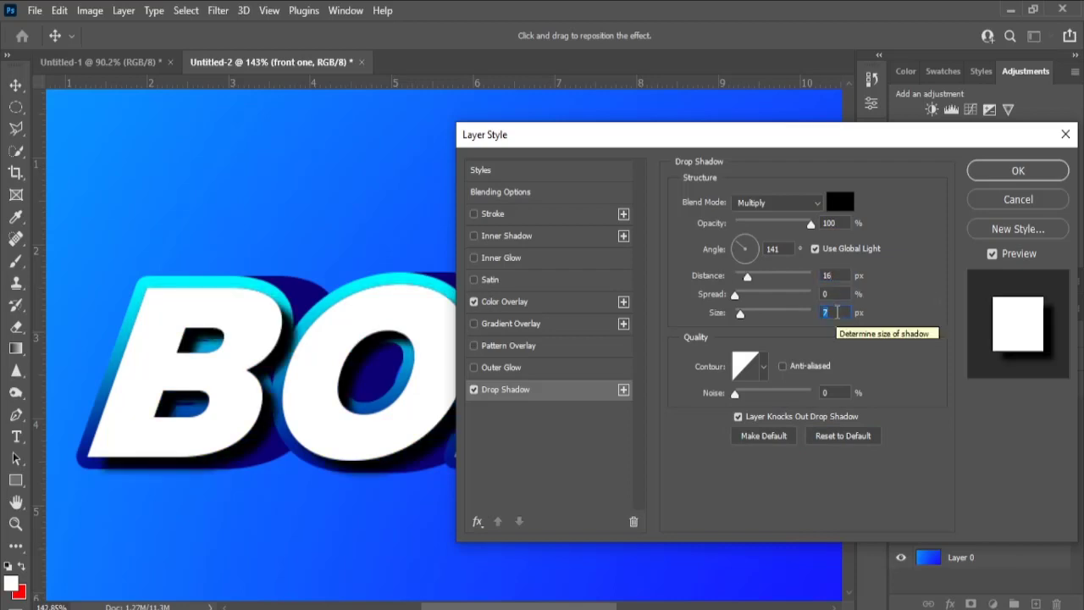
Step: Reduce the drop shadow's distance to 10 px and further to 5 px, and set its size to 4 px
click(834, 276)
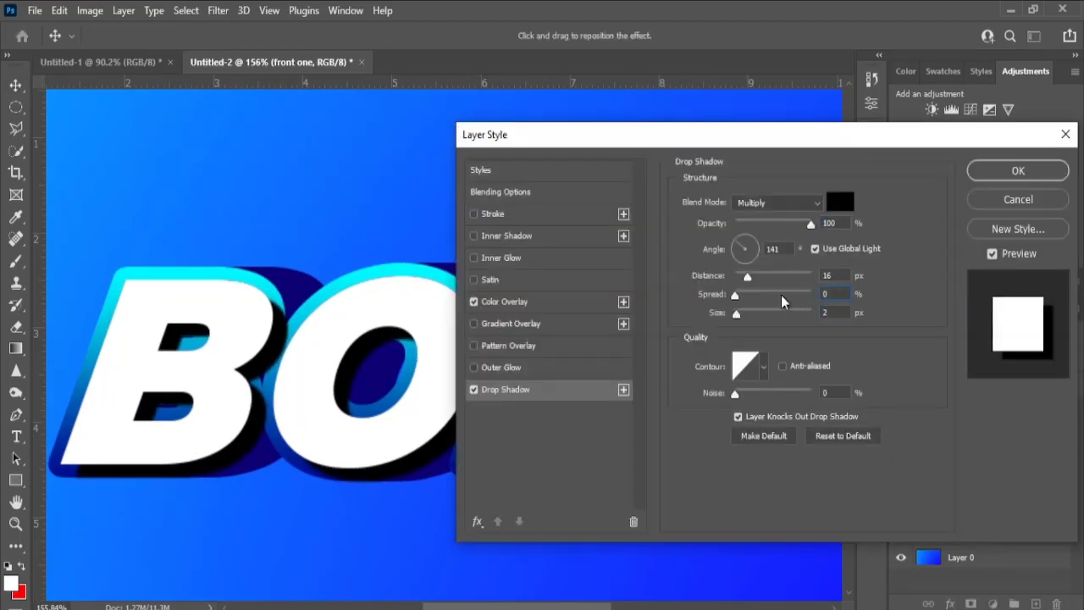
double_click(827, 275)
text(10)
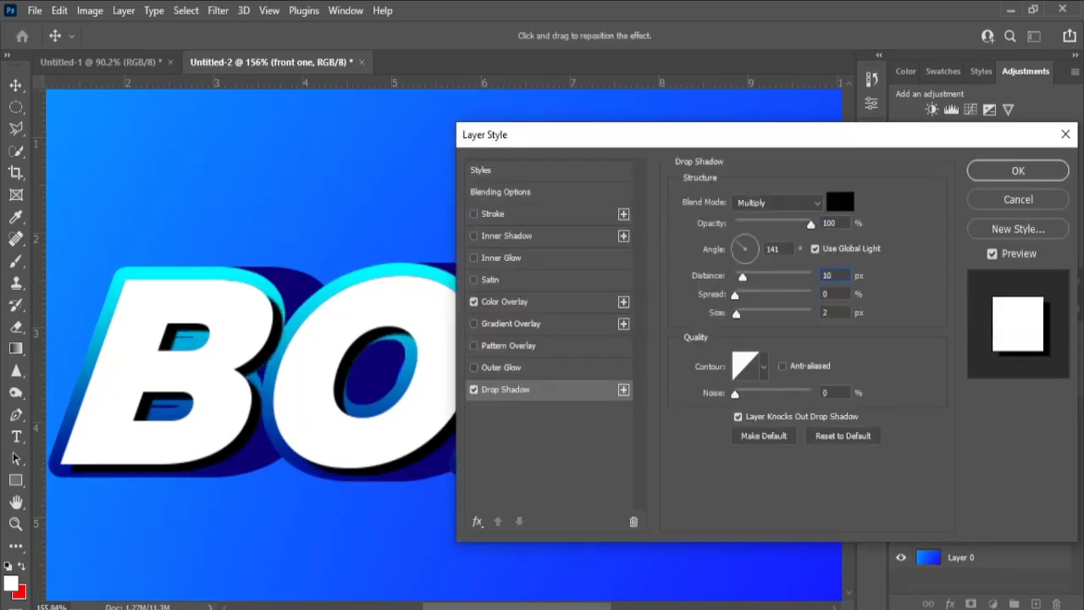
drag(729, 136, 851, 118)
key(BackSpace)
key(BackSpace)
text(5)
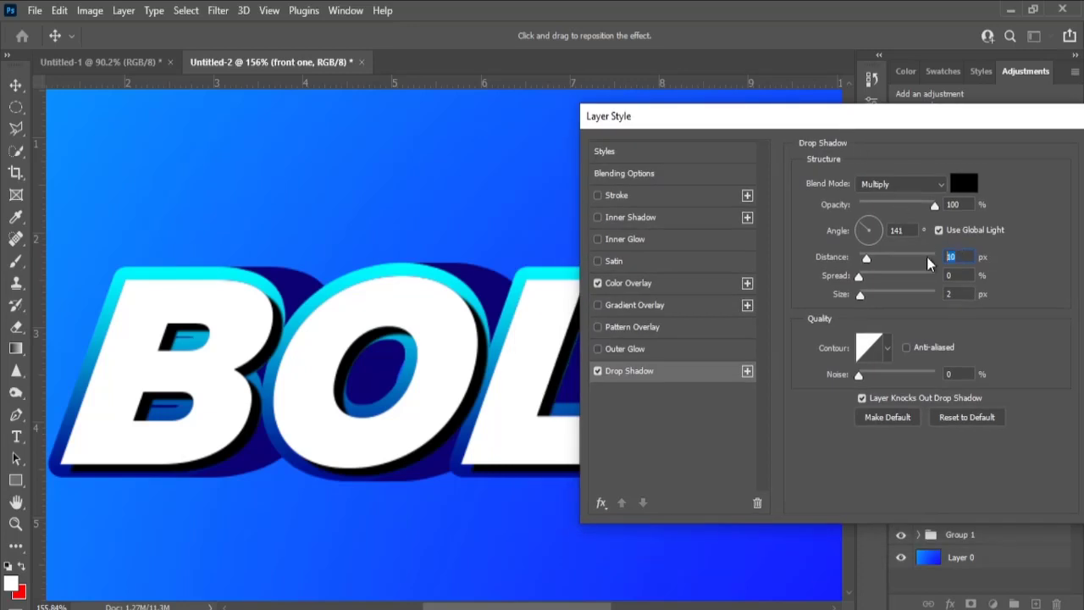
key(Tab)
key(Tab)
text(4)
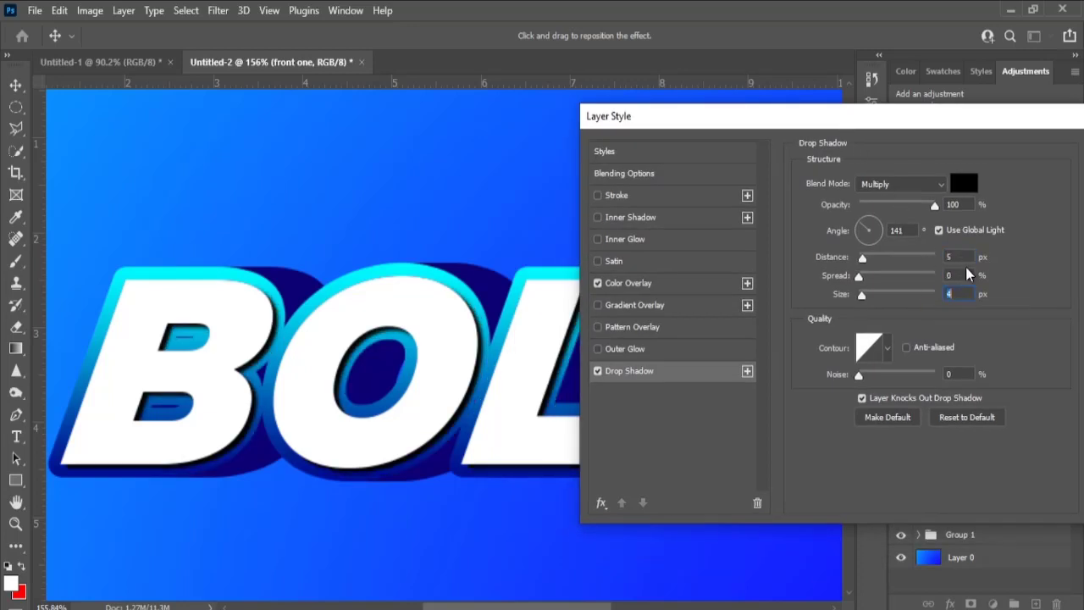
Step: Set the drop shadow's distance to 7 px and apply the layer style
double_click(943, 256)
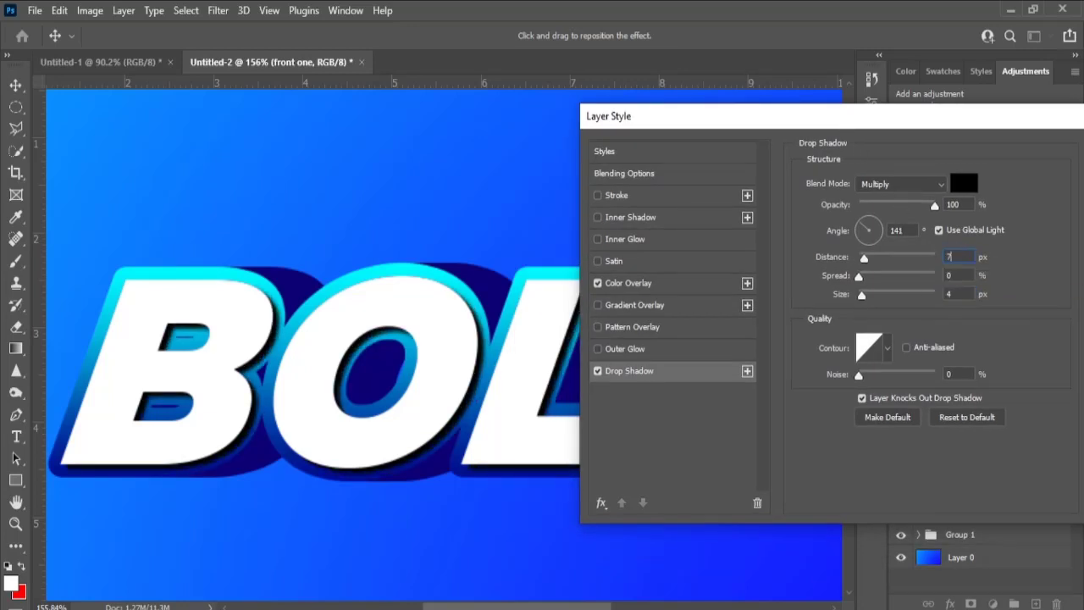
drag(914, 120, 716, 120)
click(931, 158)
scroll(474, 349, down, 5)
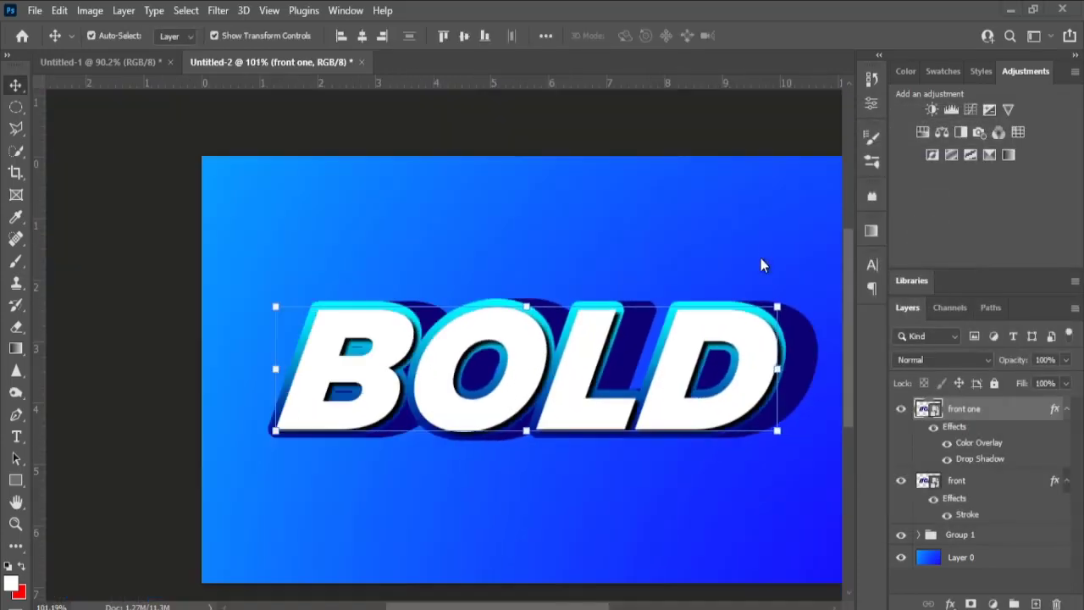
Step: Collapse the effects of the front one and front layers, and add an Inner Shadow to Group 1
click(1066, 408)
click(1065, 432)
click(982, 454)
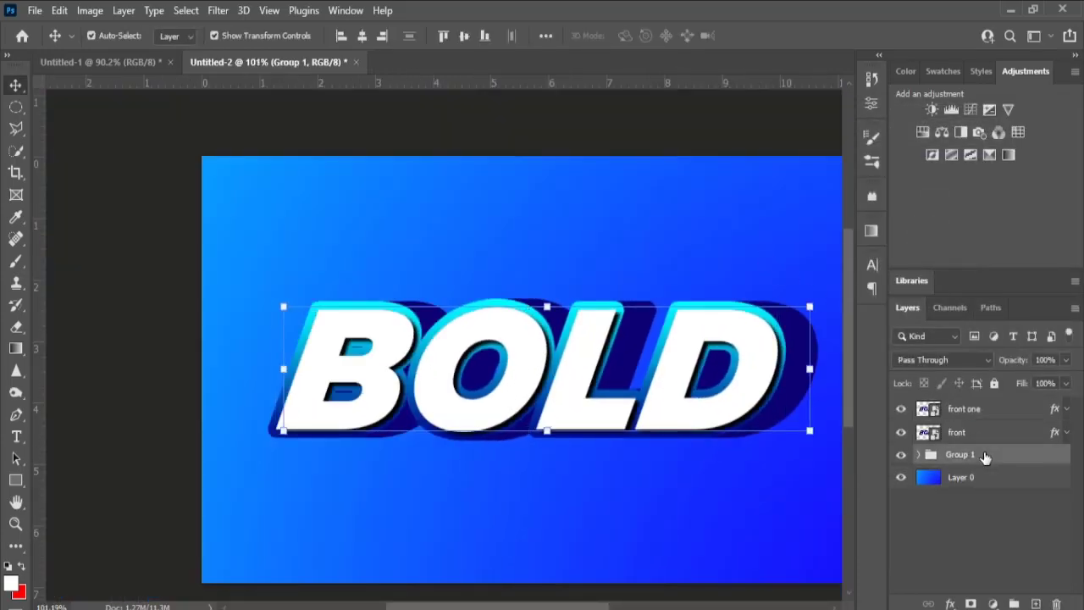
scroll(823, 449, up, 3)
click(900, 455)
click(899, 455)
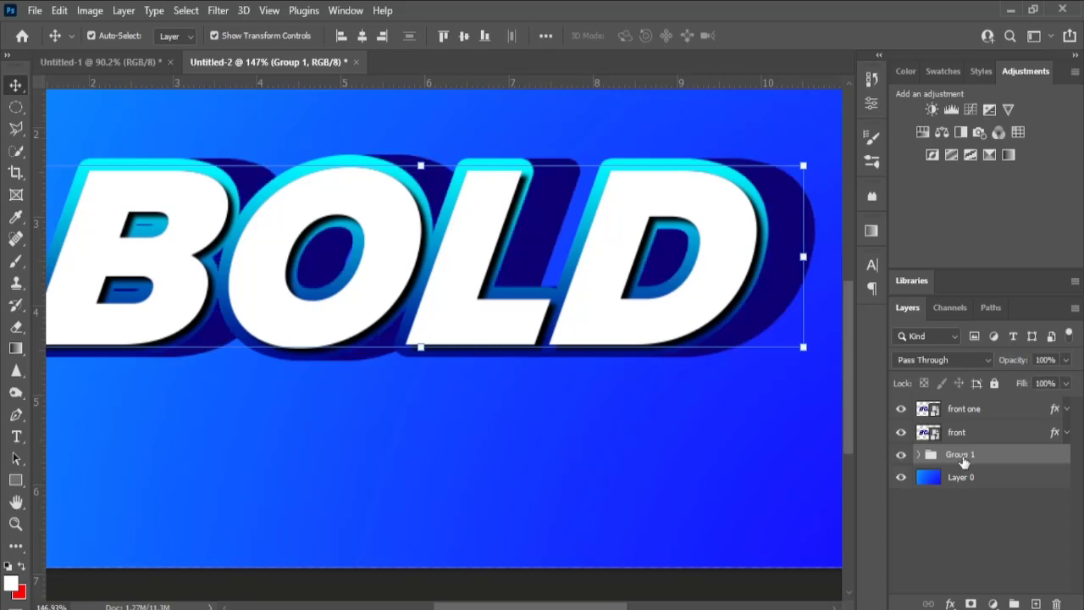
click(950, 602)
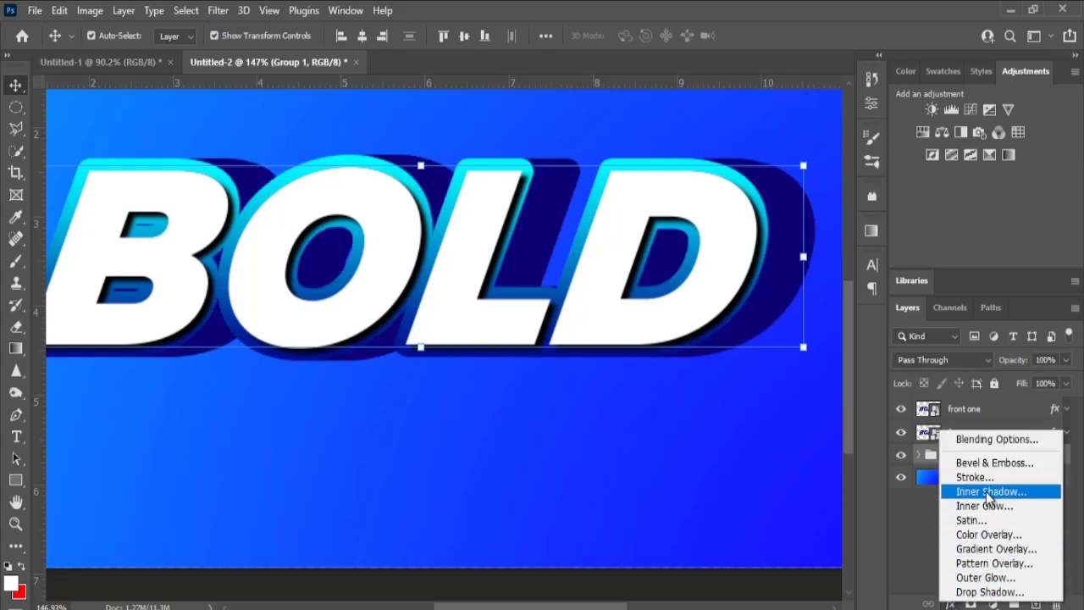
click(886, 454)
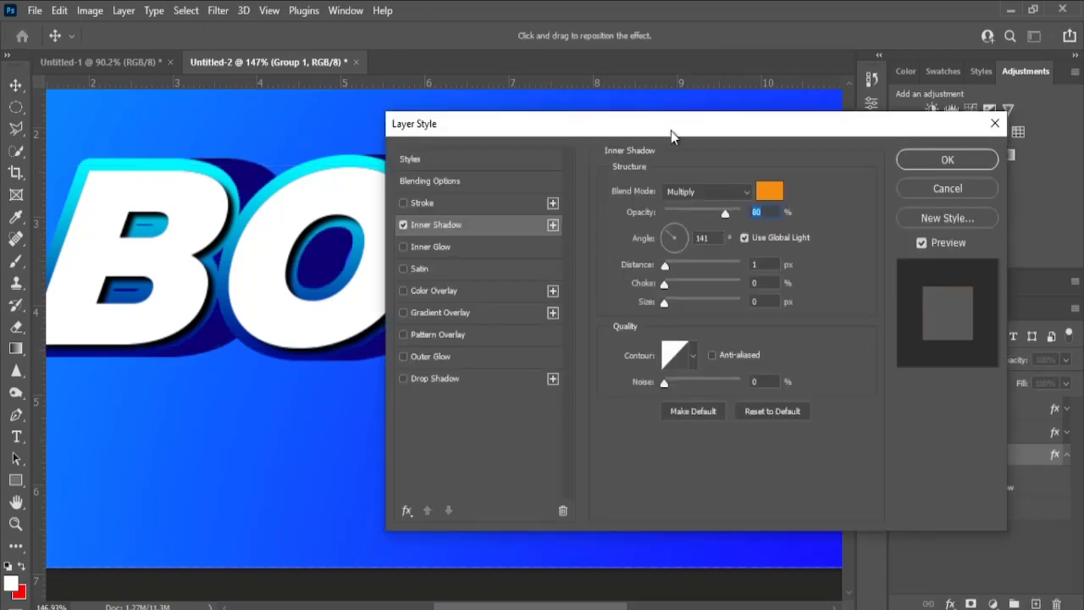
drag(673, 129, 612, 305)
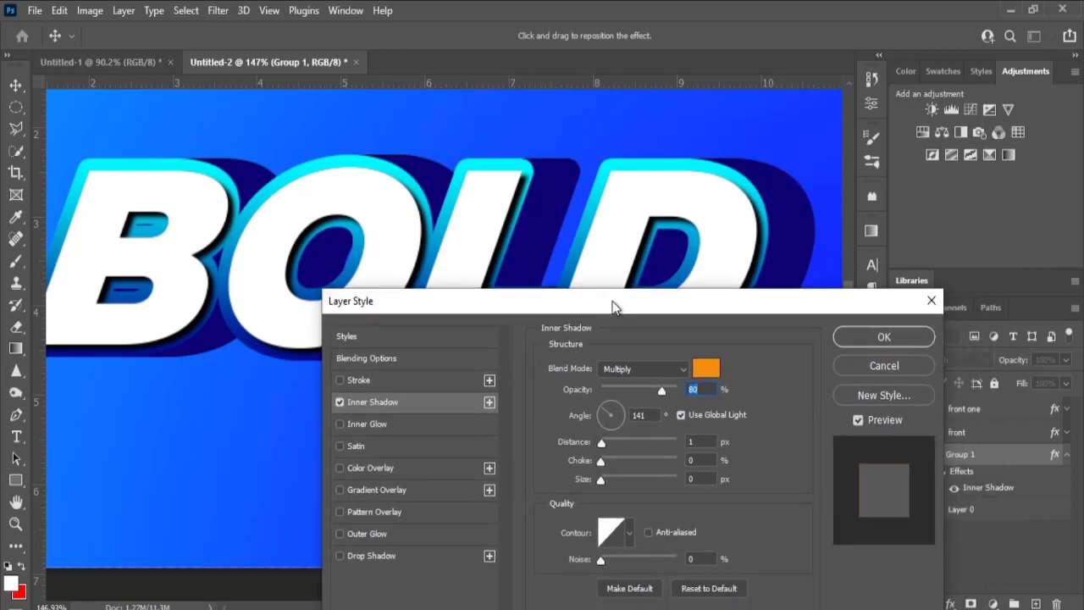
Step: Set the inner shadow's color to green 00ff7e and its blend mode to Color Dodge
click(707, 372)
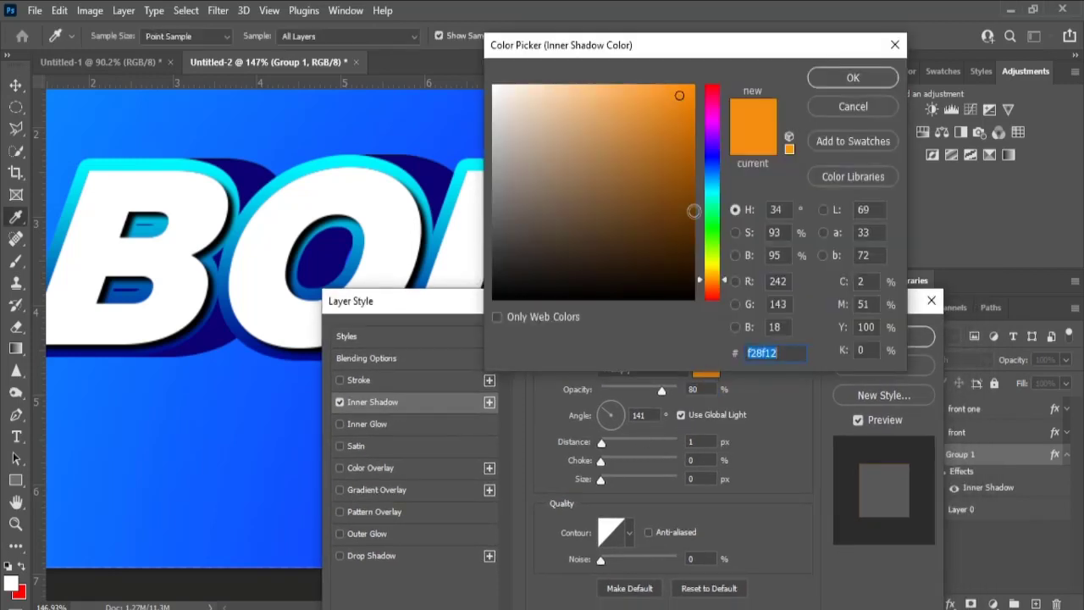
drag(711, 211, 721, 211)
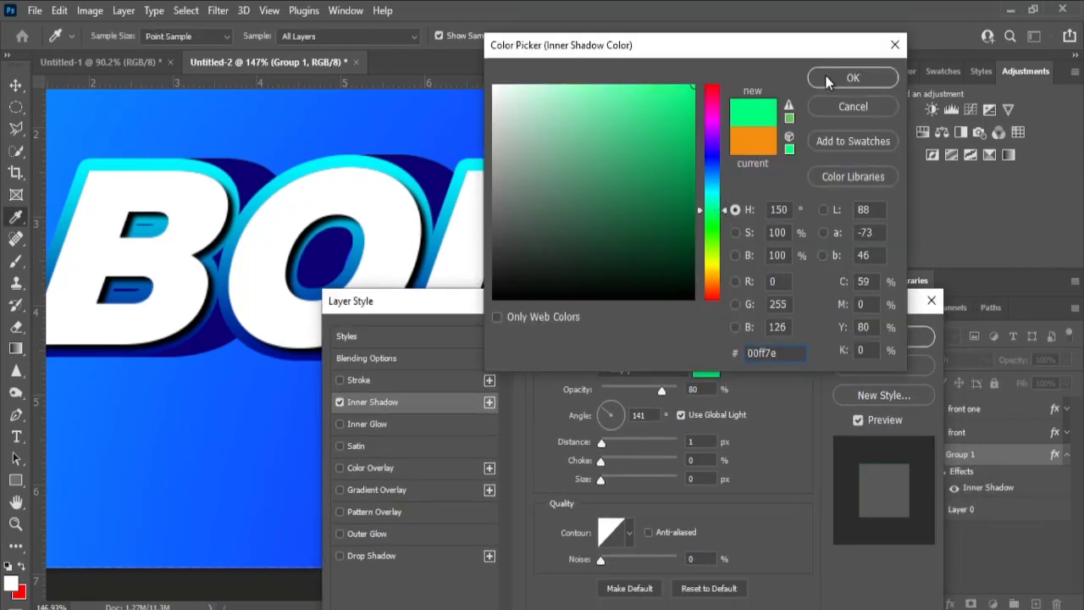
click(824, 74)
click(660, 369)
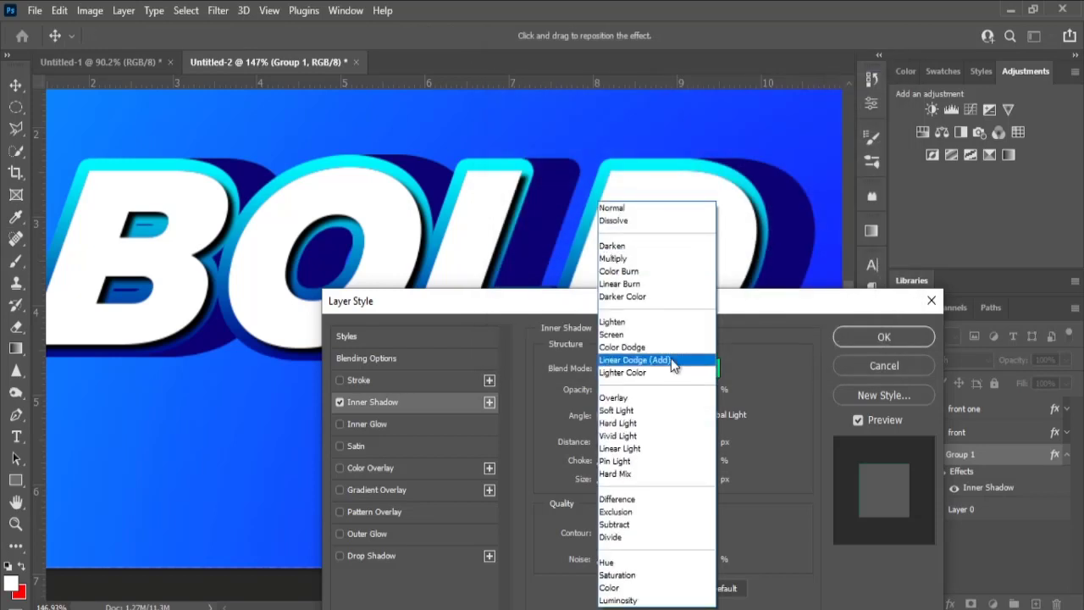
click(652, 346)
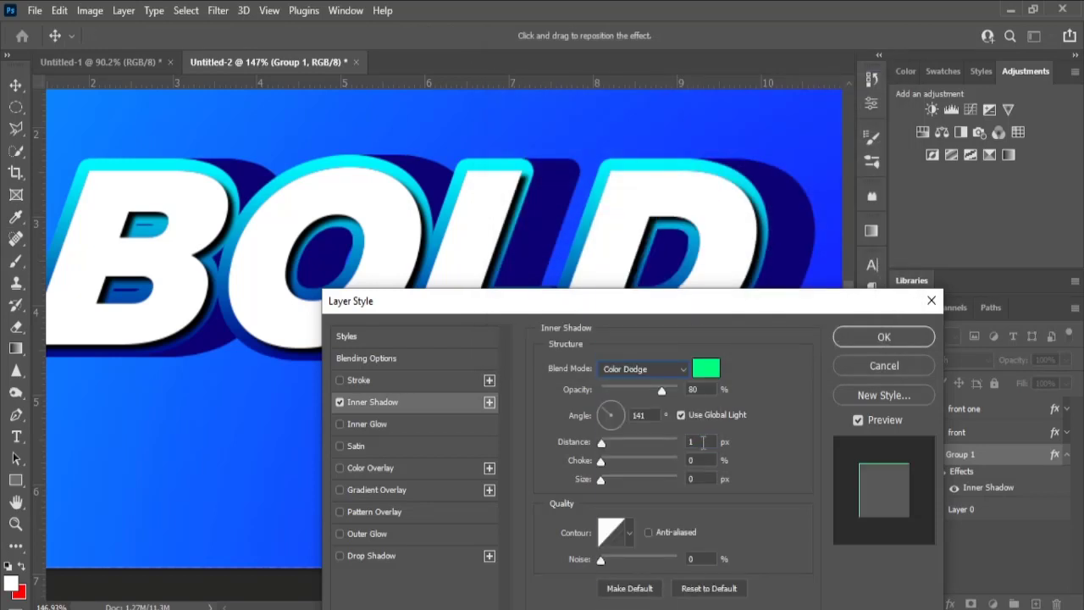
Step: Set the inner shadow's distance to 15 px and 20 px, and change it to 100% opacity, -44° angle and 4 px distance
drag(601, 442, 613, 443)
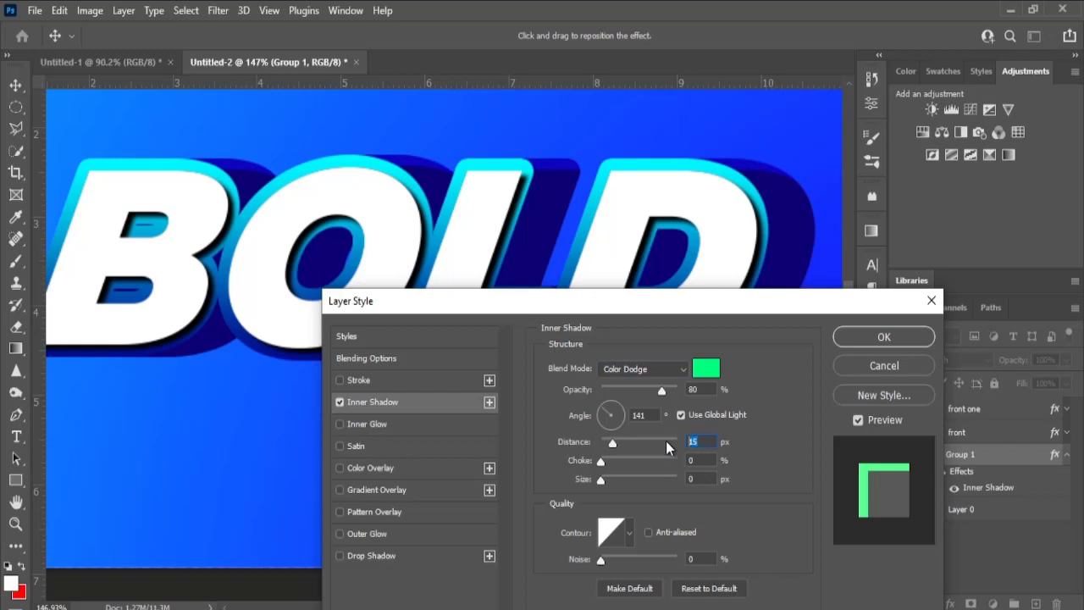
text(20)
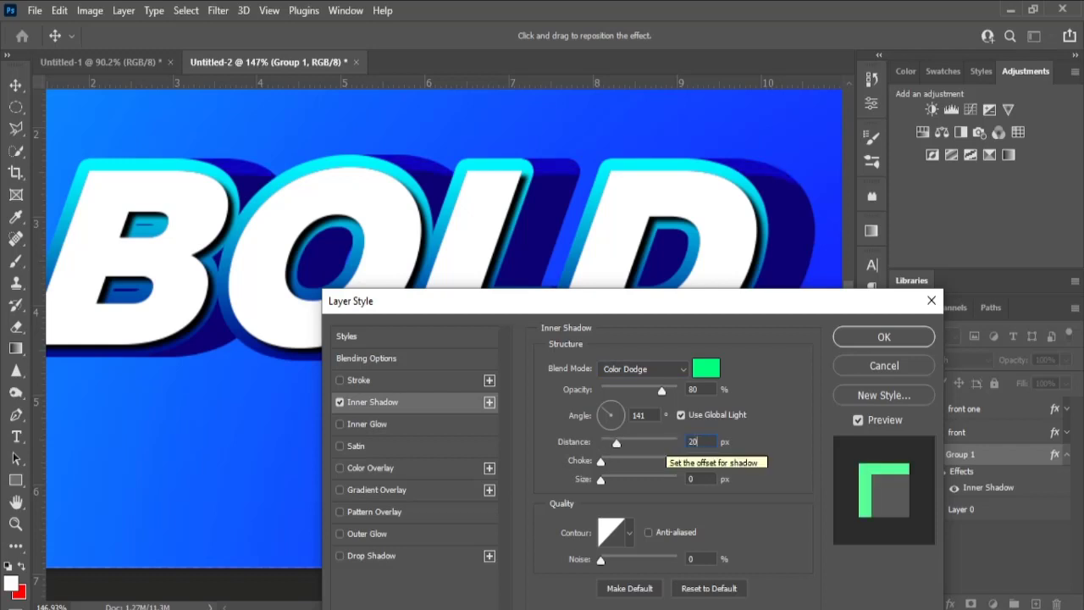
drag(624, 416, 601, 442)
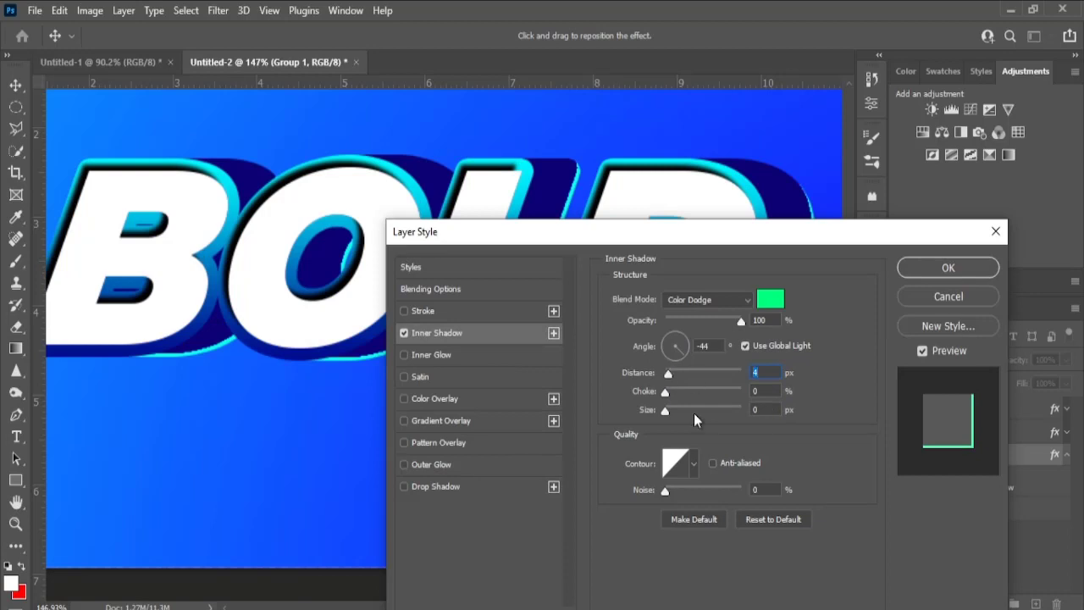
Step: Set the inner shadow's size to 92 px and reduce it to 80 px, with a distance of 50 px
drag(665, 410, 694, 410)
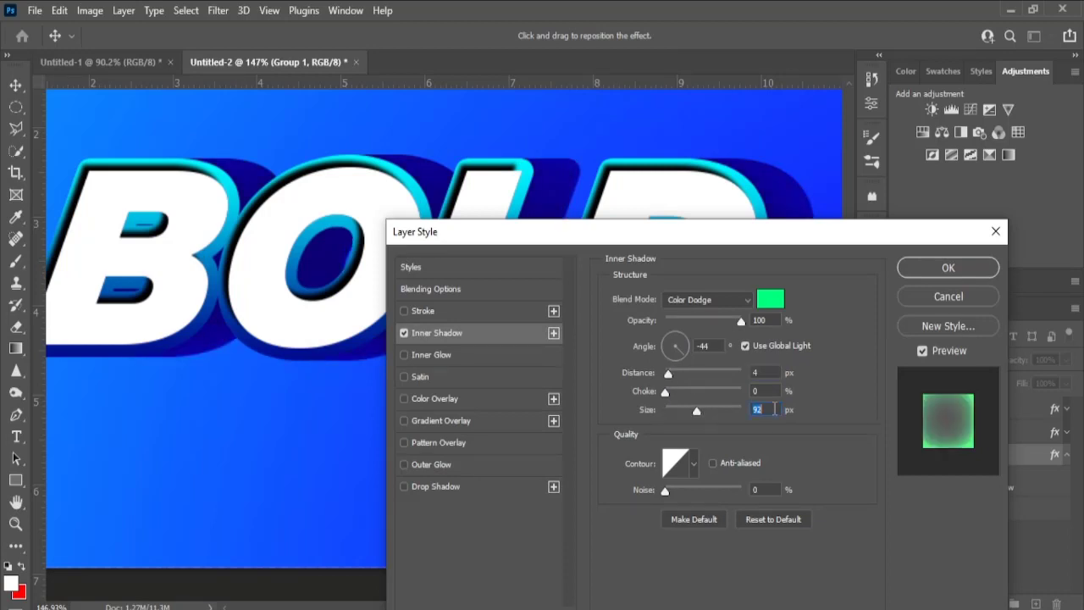
drag(667, 373, 711, 372)
text(50)
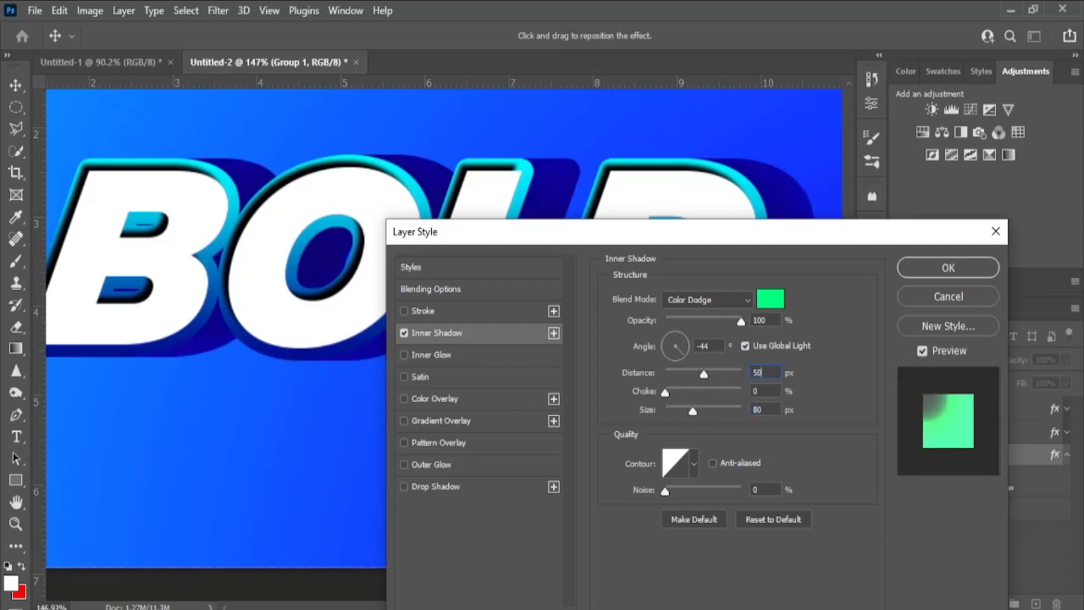
drag(766, 236, 709, 284)
text(30)
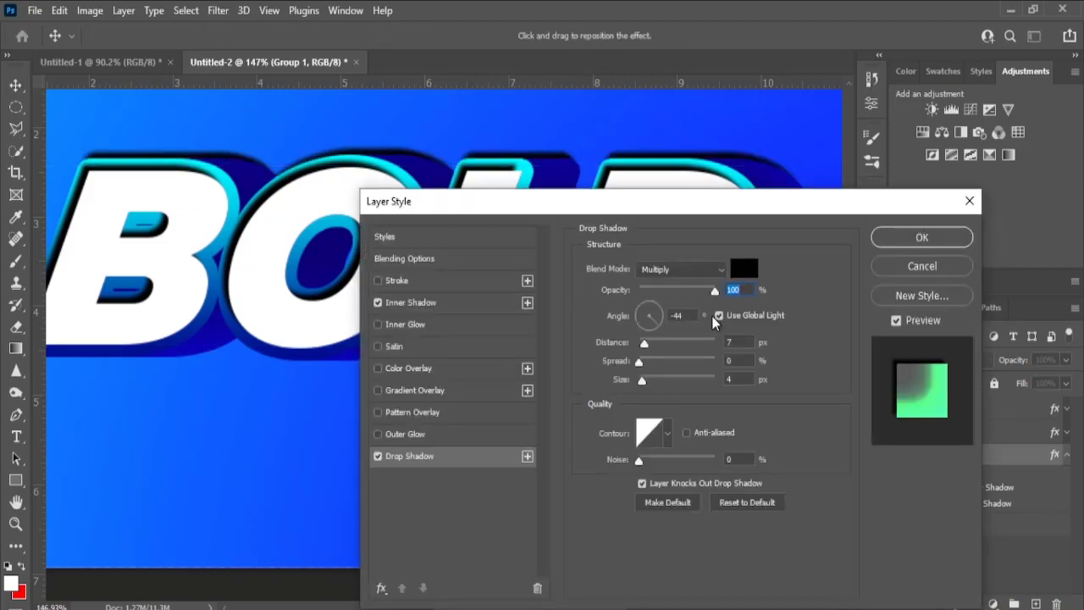
Step: Turn off global light for Group 1's drop shadow and set its color to dark blue 00073e
click(718, 315)
click(718, 315)
click(718, 315)
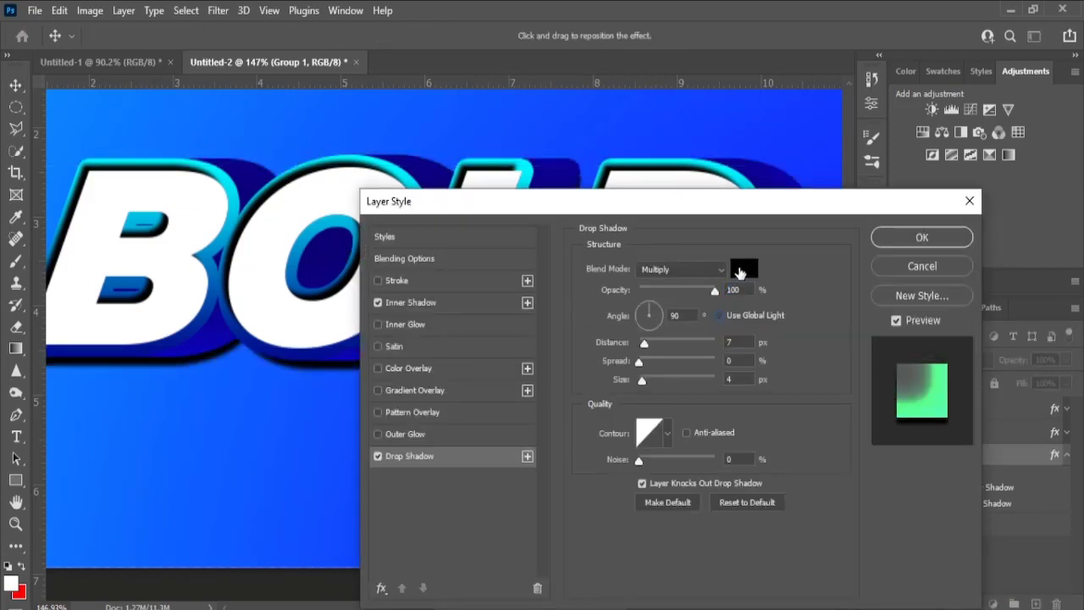
click(742, 269)
drag(690, 216, 696, 245)
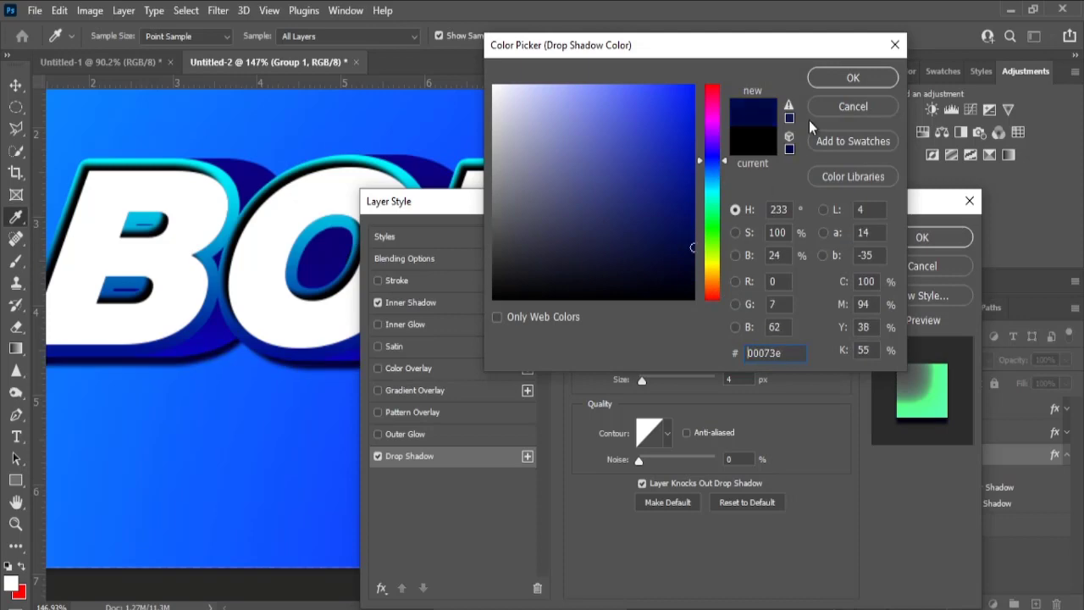
click(852, 77)
Step: Rotate the drop shadow's angle to 143° and further to 152°
drag(649, 317, 644, 314)
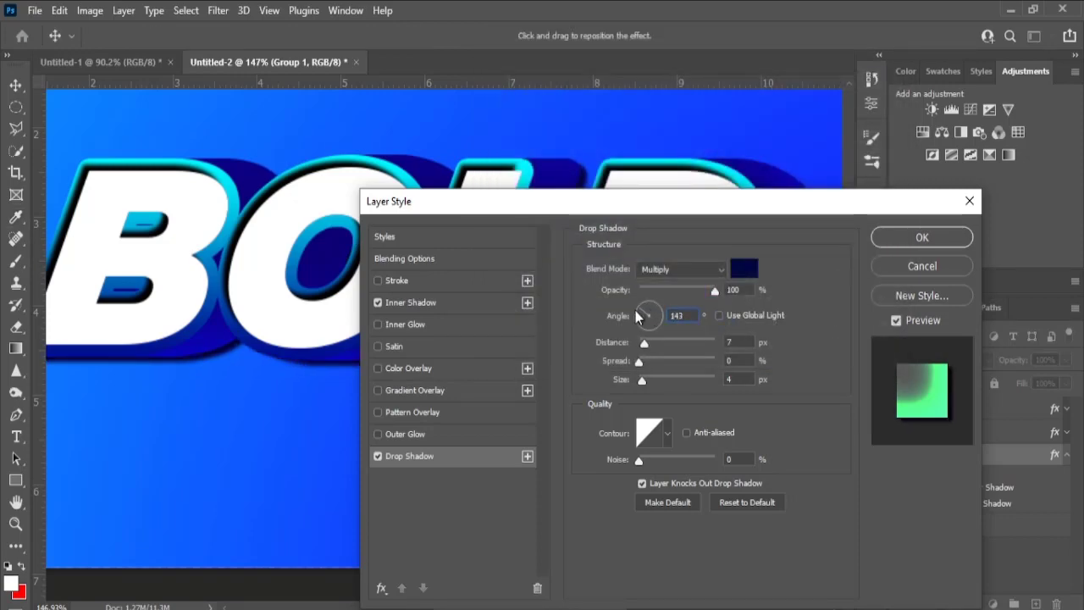
drag(668, 206, 664, 410)
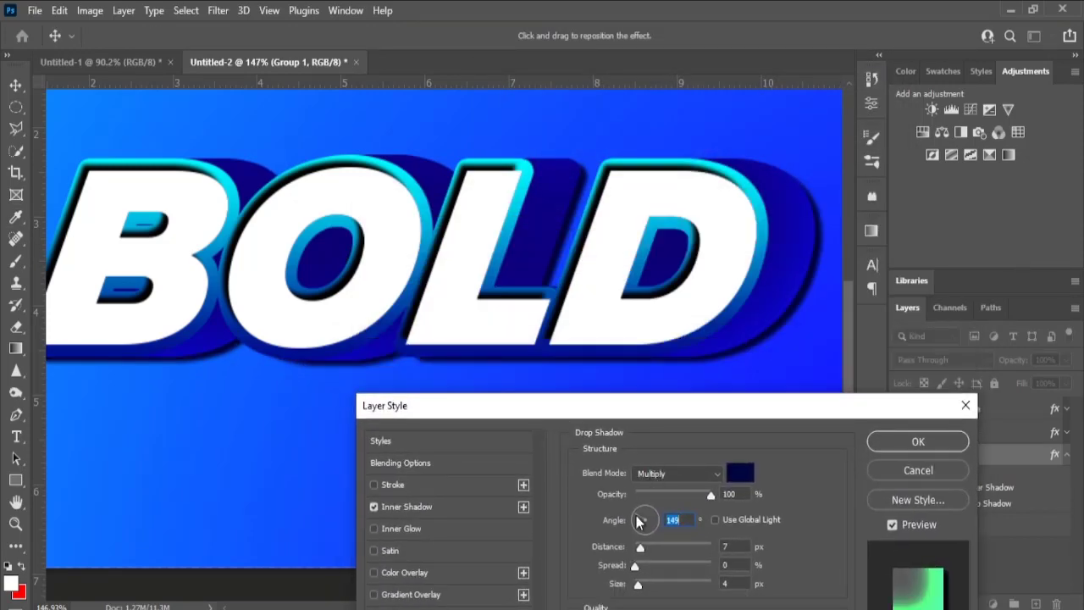
drag(637, 521, 632, 522)
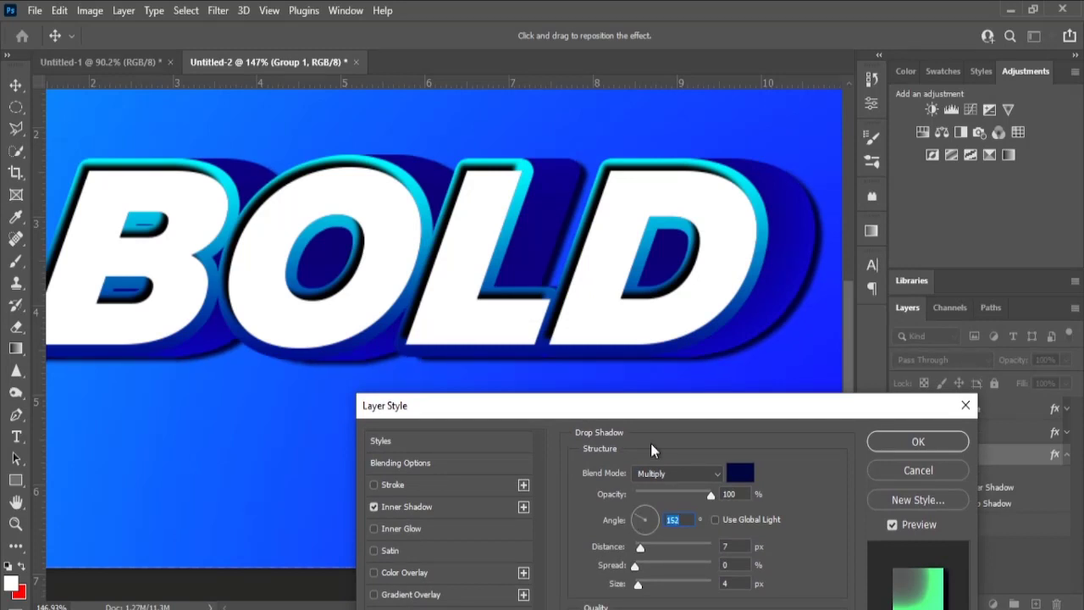
drag(658, 405, 659, 397)
Step: Adjust the drop shadow's distance to 22 px and its size to 49 px, 18 px and 30 px
drag(640, 575, 651, 580)
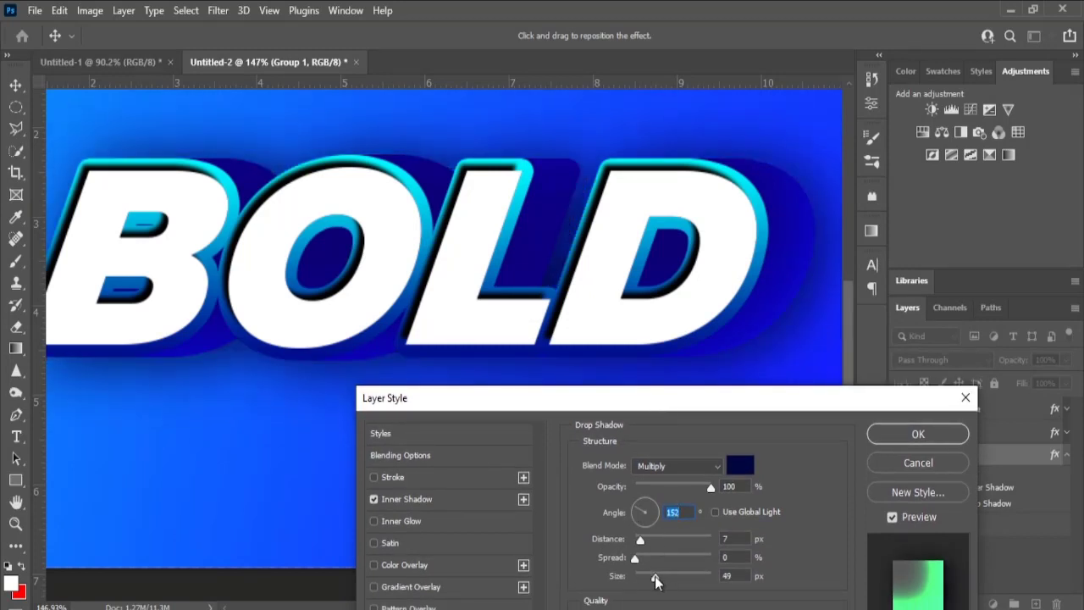
drag(644, 536, 649, 582)
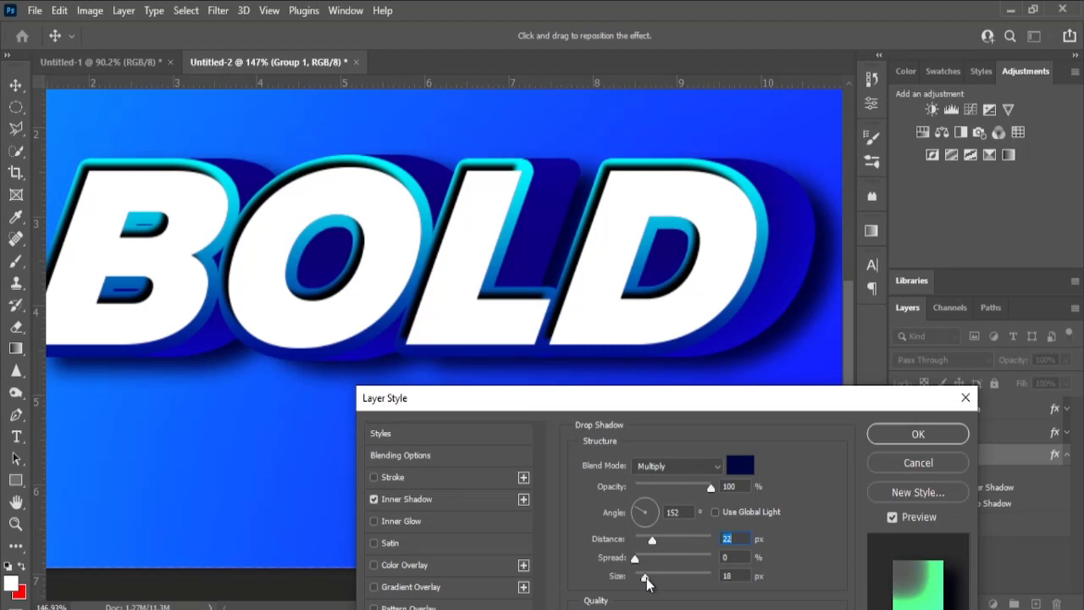
click(646, 582)
text(30)
key(BackSpace)
key(BackSpace)
text(2017)
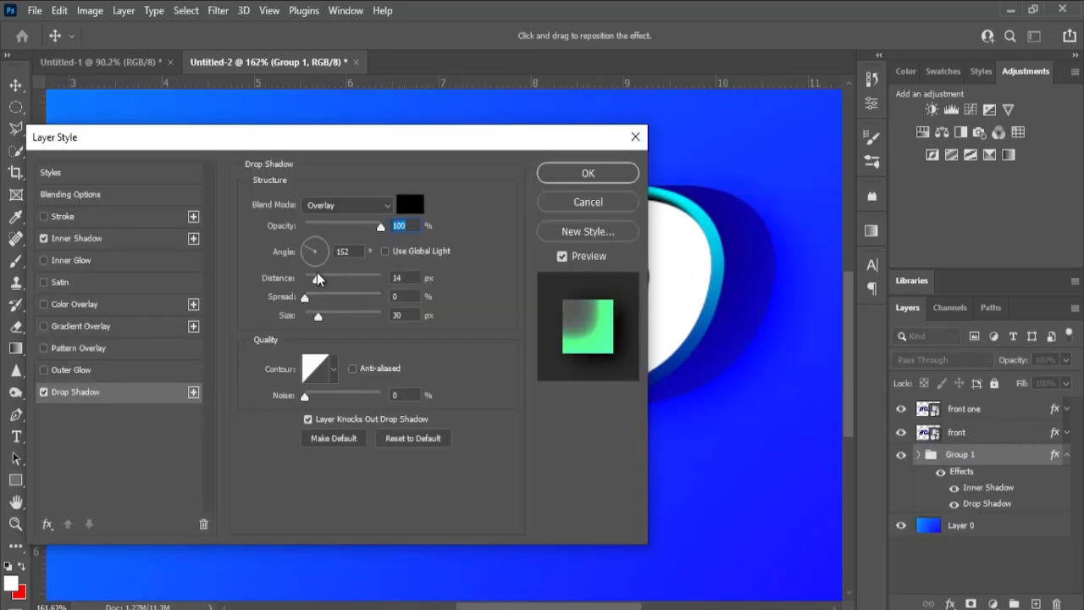
Step: Set the drop shadow's distance to 20 px, try Color Dodge and Soft Light, and apply the style with the Hard Light blend mode
double_click(394, 277)
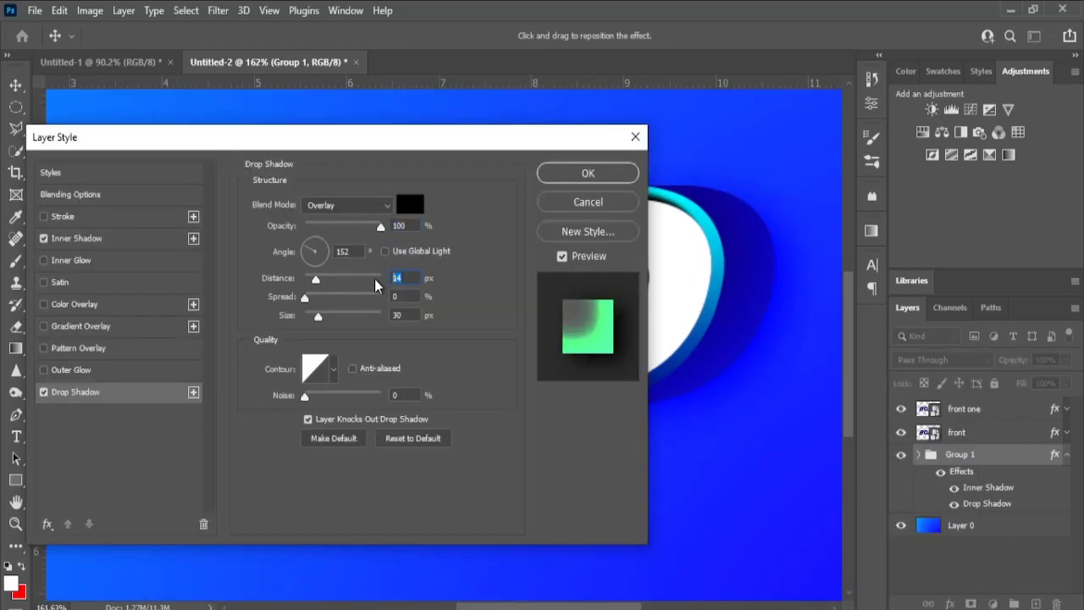
click(364, 204)
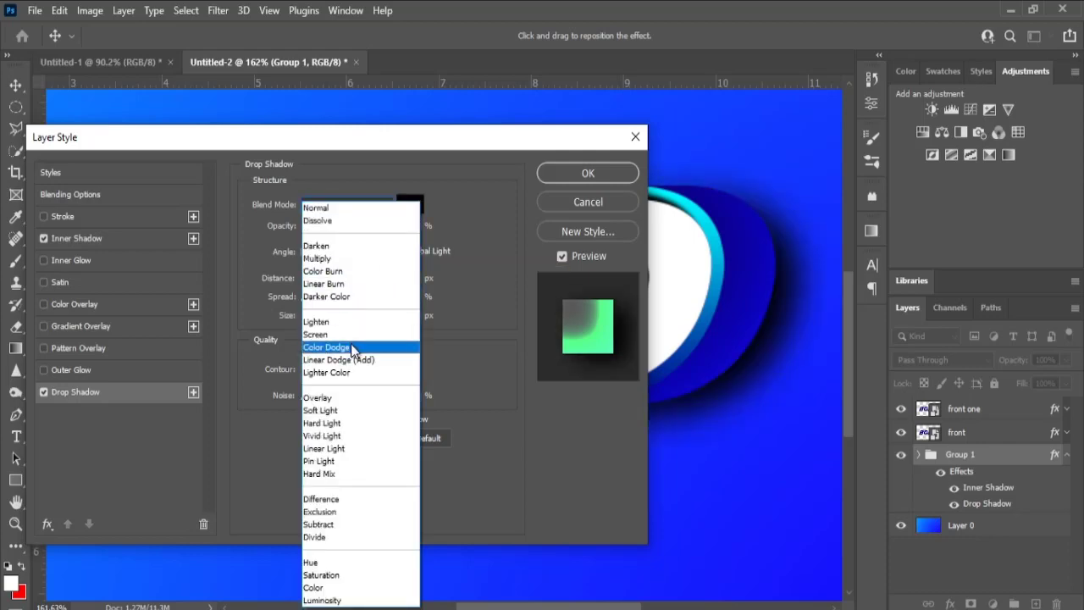
click(350, 347)
click(363, 211)
click(350, 409)
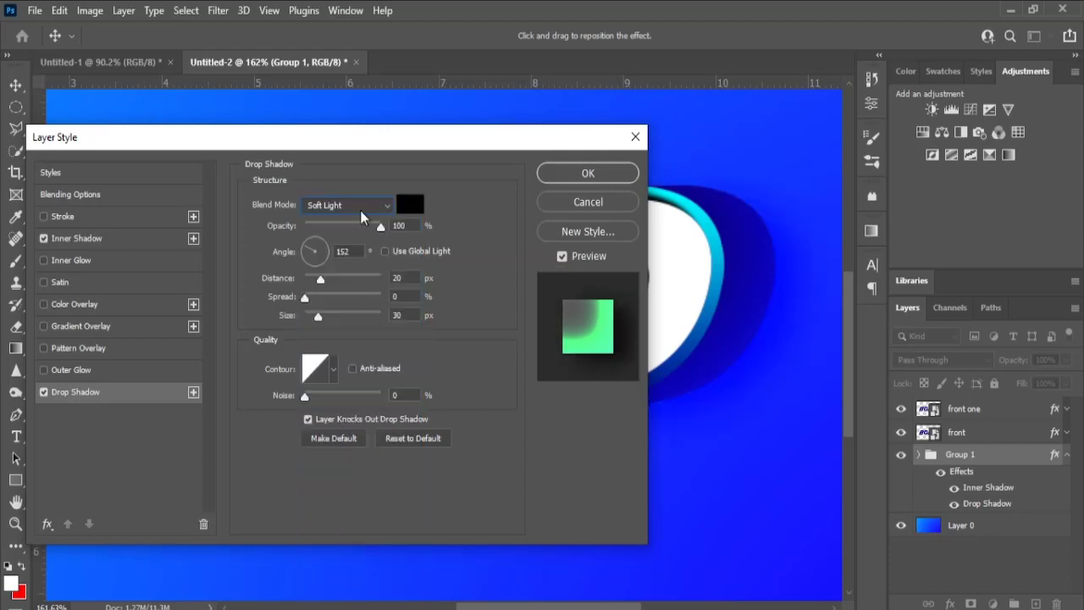
click(361, 212)
click(357, 438)
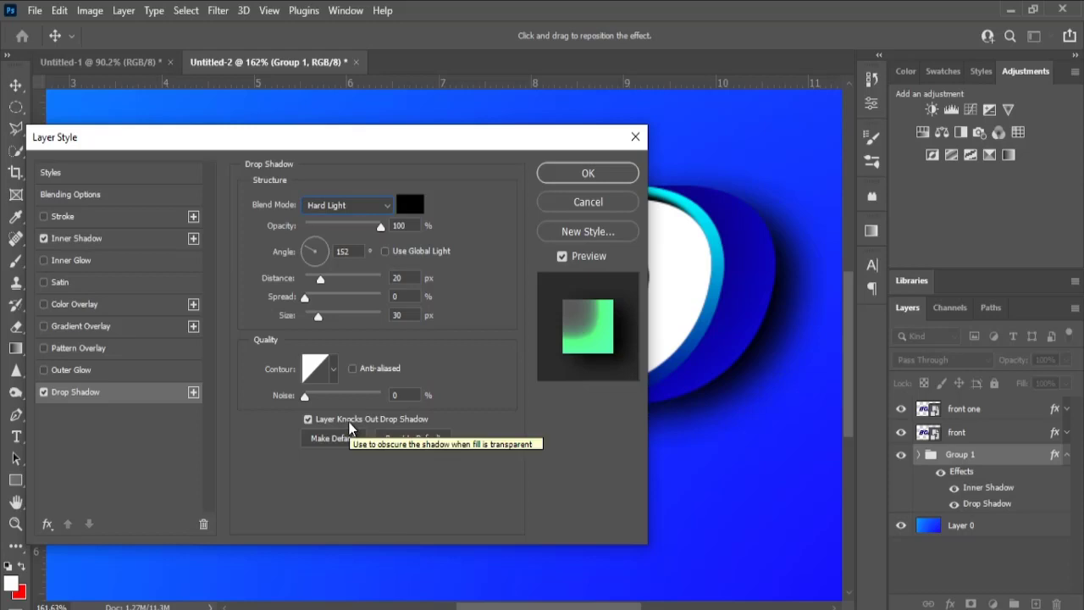
click(572, 176)
key(ctrl+0)
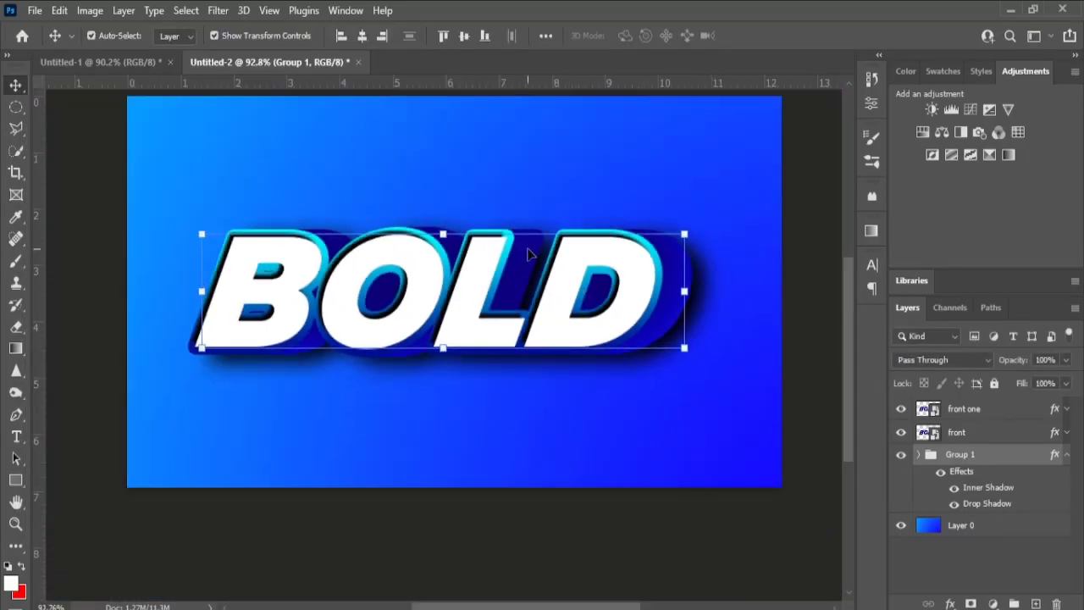
Step: Inspect the finished text effect with the background layer selected, and collapse Group 1's effects
click(527, 254)
scroll(527, 254, up, 2)
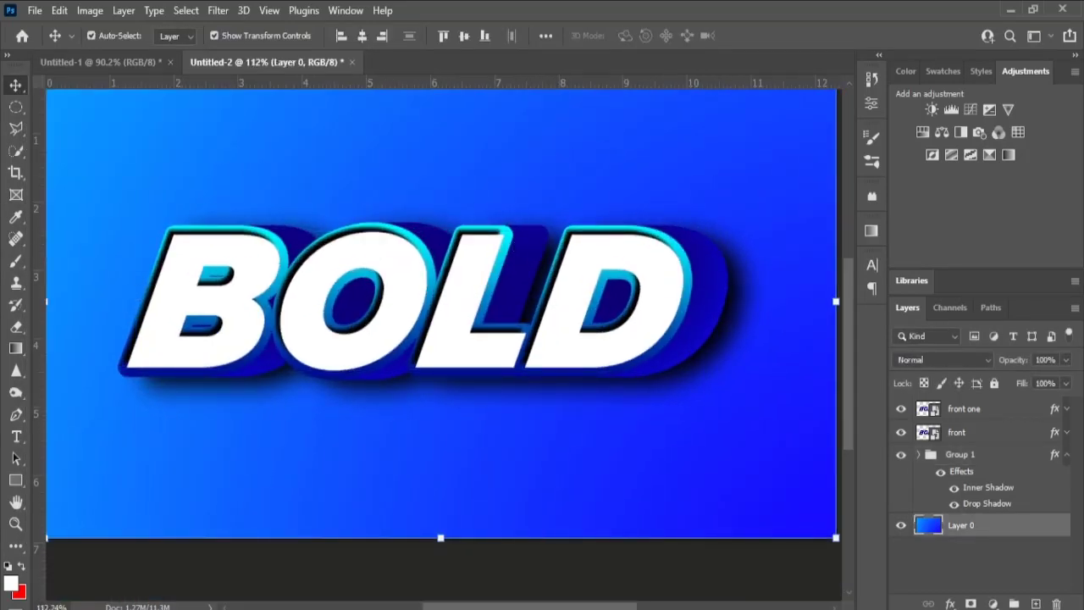
scroll(533, 305, down, 2)
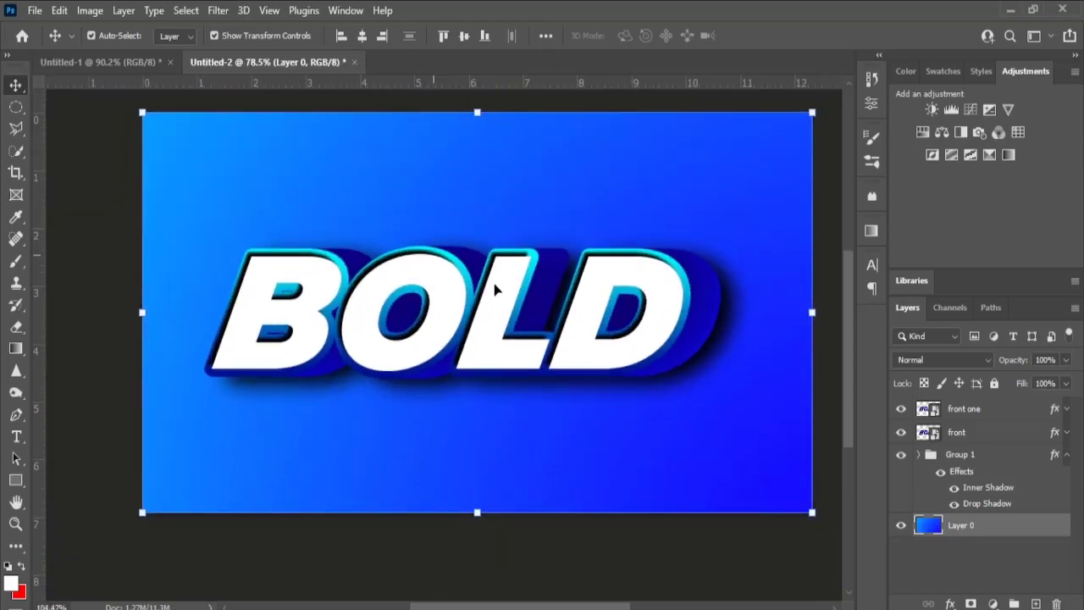
scroll(494, 285, up, 2)
click(1065, 454)
Step: Open the front one layer's smart object and replace the word BOLD with a person's first name in capitals
click(978, 410)
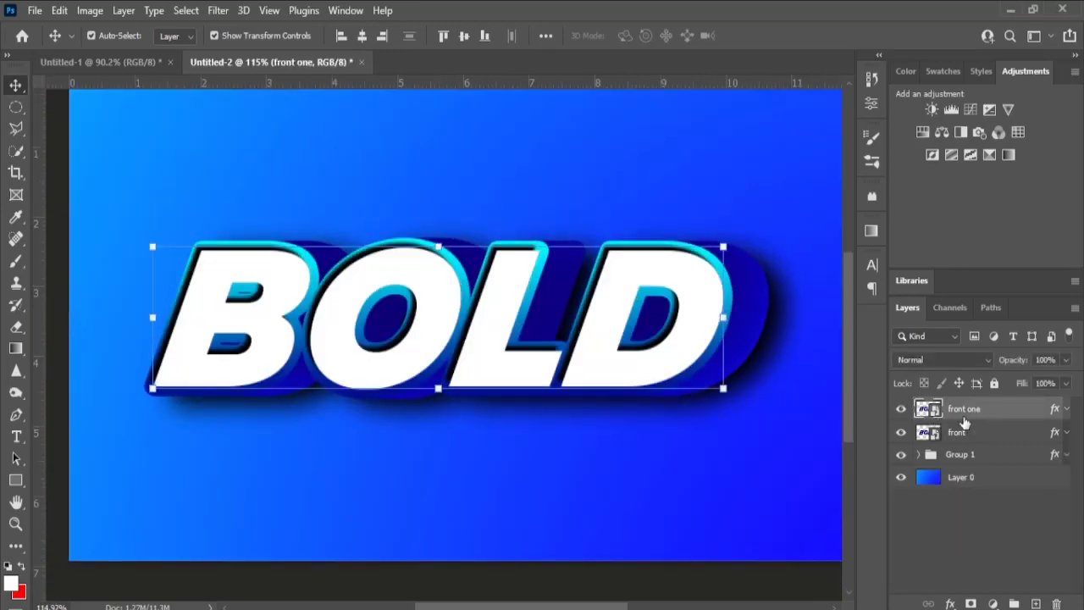
double_click(930, 409)
scroll(503, 313, up, 1)
double_click(494, 317)
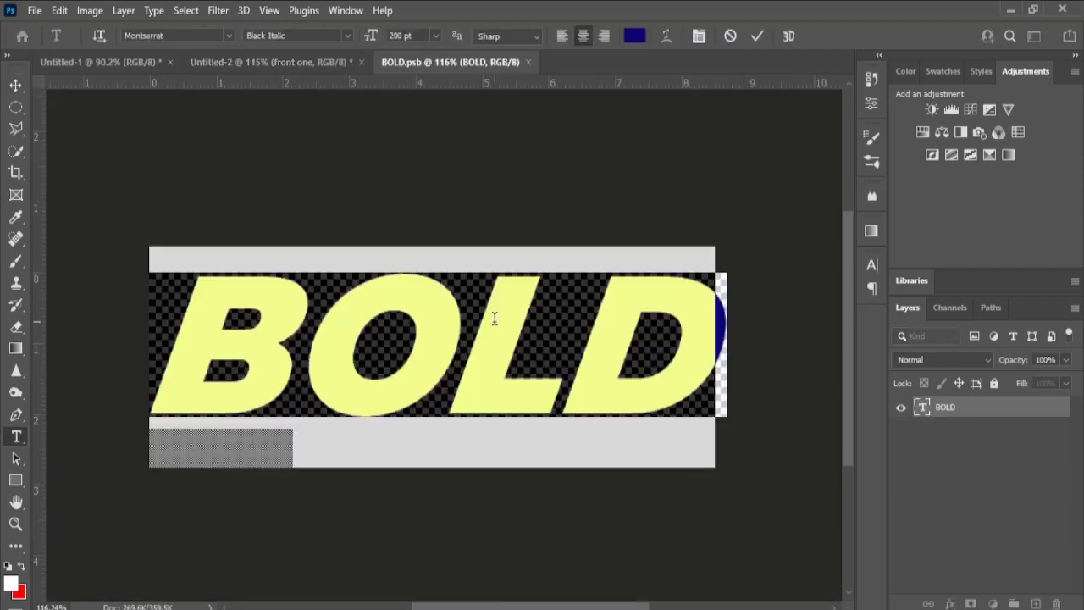
text(JAMAL)
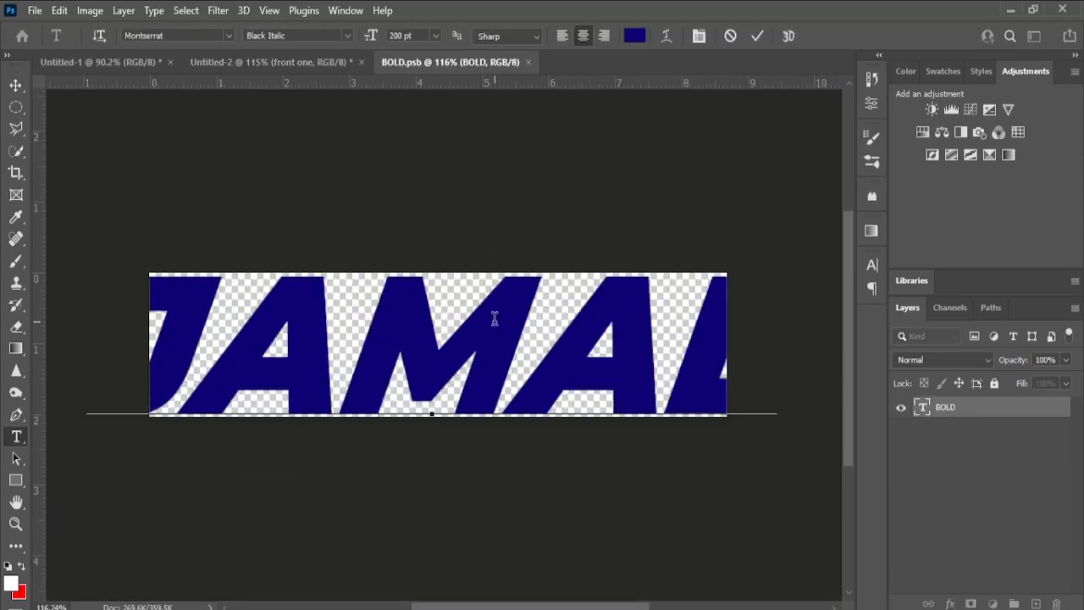
Step: Reduce the font size of the whole name text to 167 pt and then 161 pt so it fits the canvas
key(ctrl+a)
drag(377, 38, 350, 38)
click(758, 35)
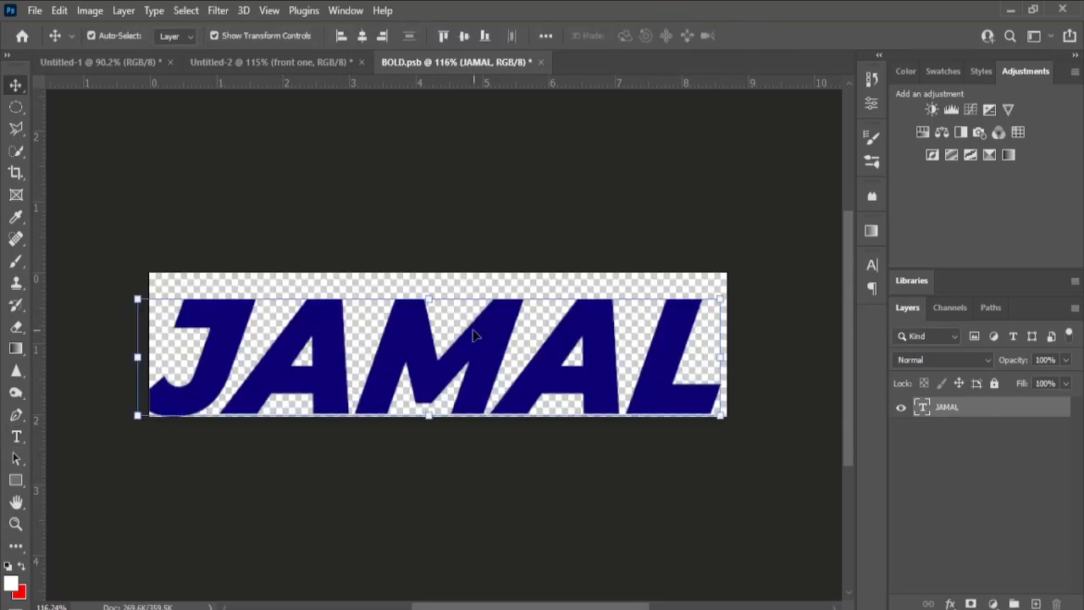
double_click(491, 333)
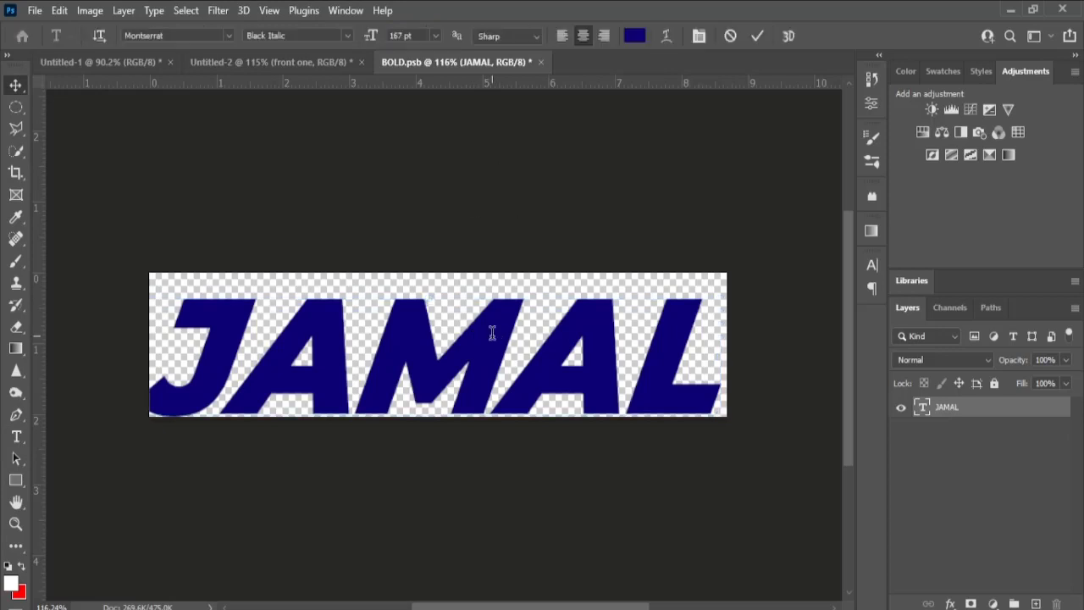
key(ctrl+a)
drag(371, 36, 365, 36)
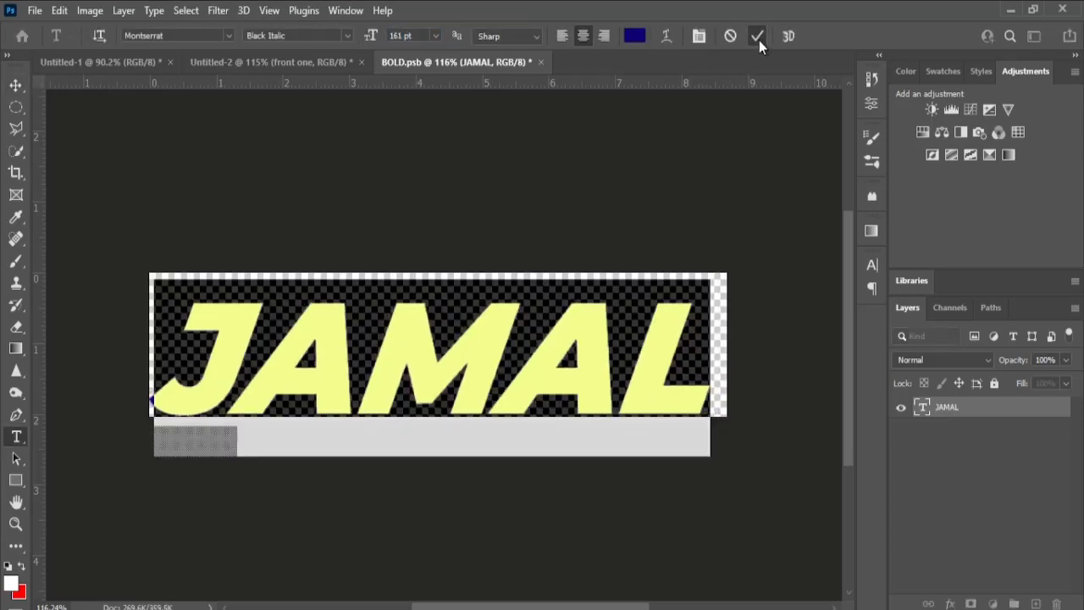
click(758, 36)
Step: Save the smart object with the resized name and inspect the updated text effect in the Untitled-2 document
click(35, 10)
click(42, 199)
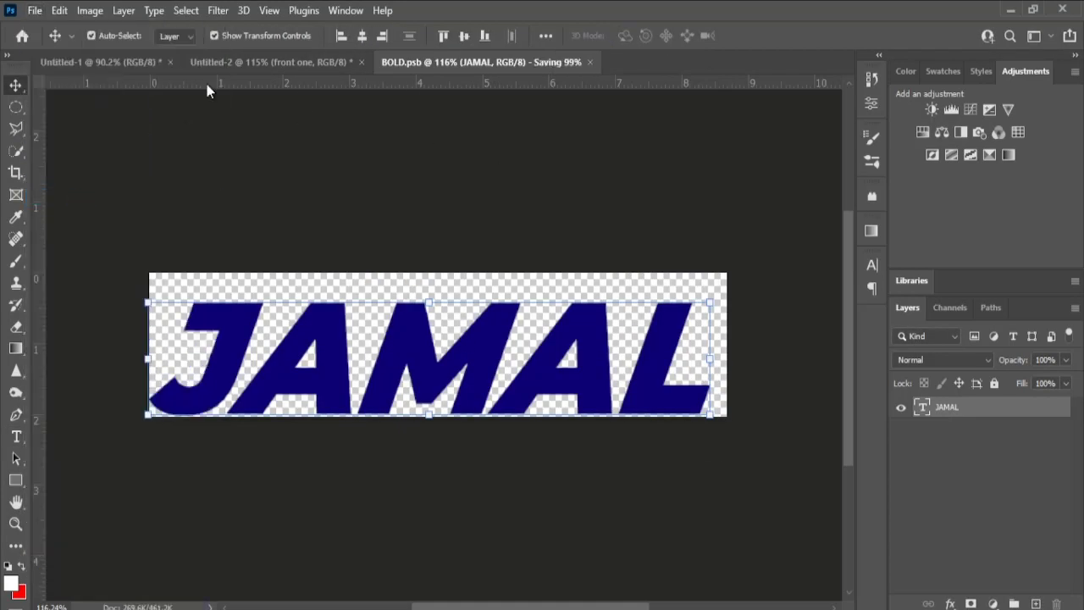
click(258, 62)
scroll(430, 192, down, 2)
click(451, 235)
scroll(452, 236, up, 4)
scroll(405, 276, down, 3)
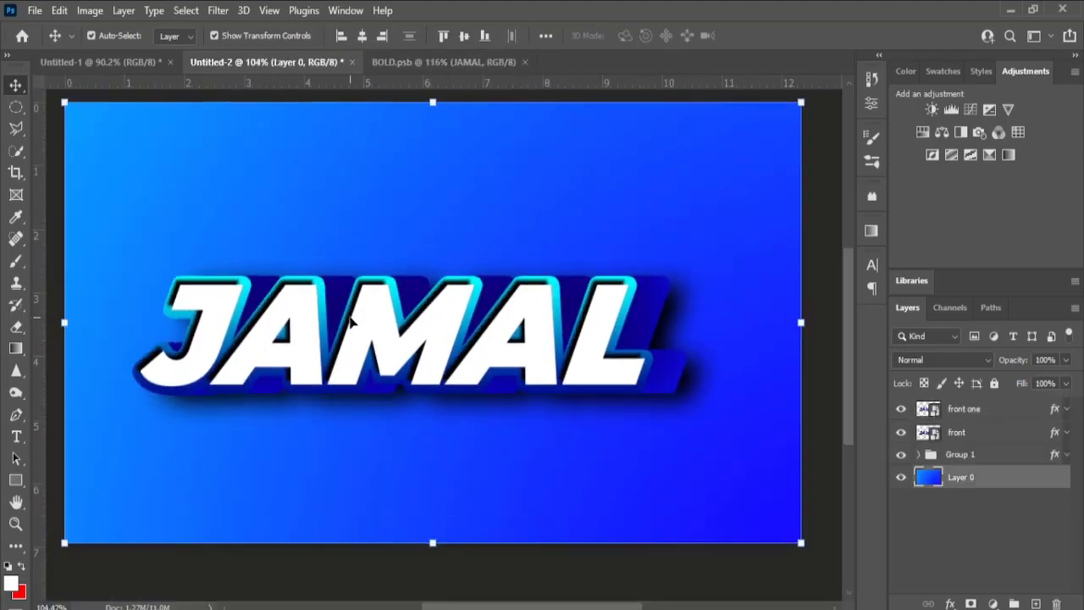
scroll(351, 322, up, 2)
Step: Replace the name in the BOLD.psb smart object with LOGO and enlarge the text to 193 pt
click(448, 62)
double_click(498, 337)
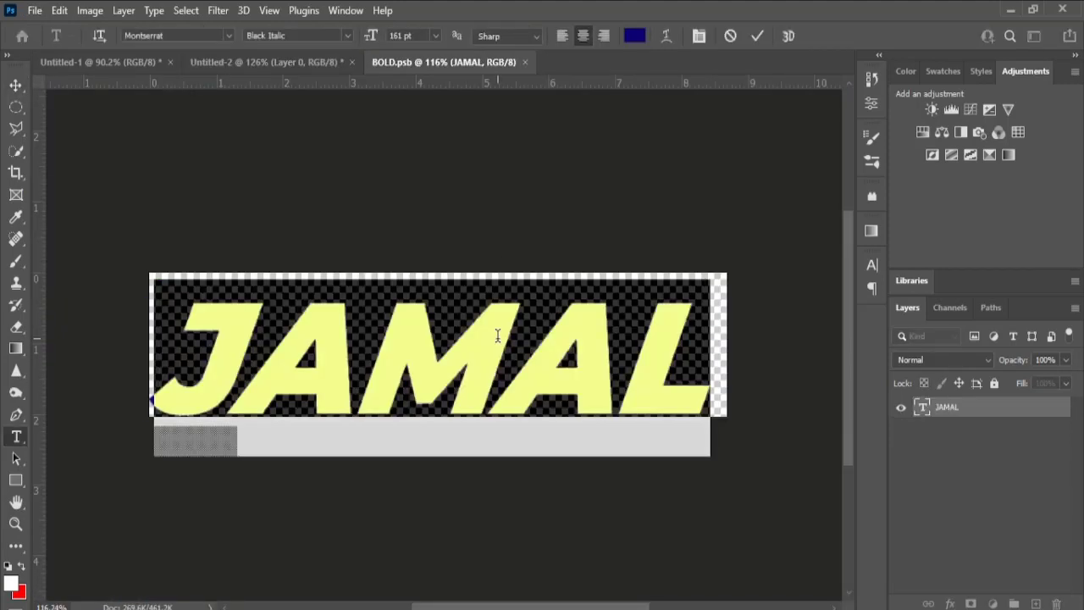
key(BackSpace)
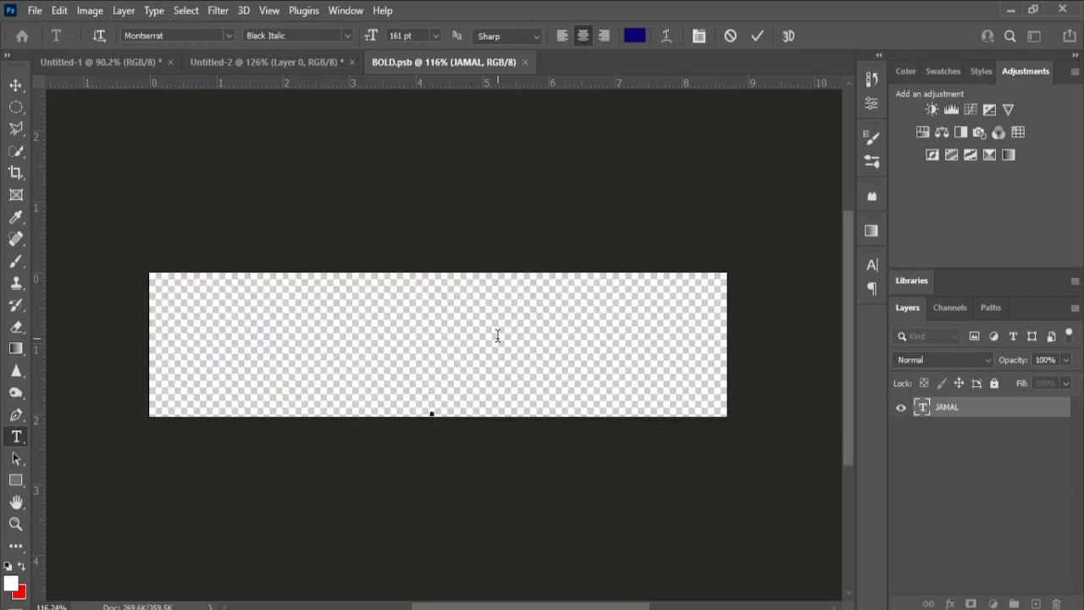
text(LOGO)
key(ctrl+a)
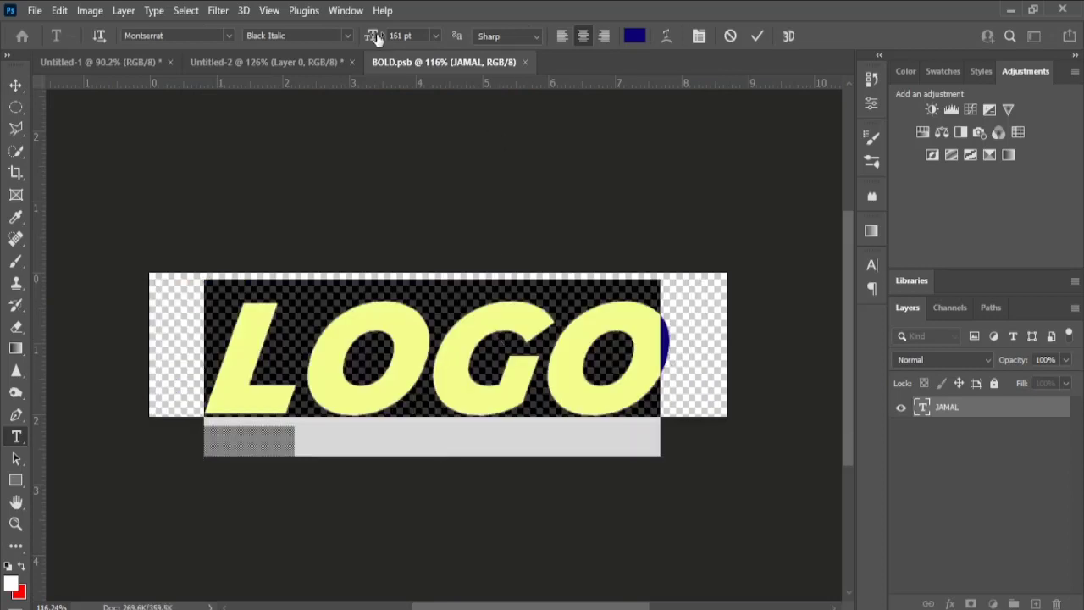
drag(377, 40, 402, 36)
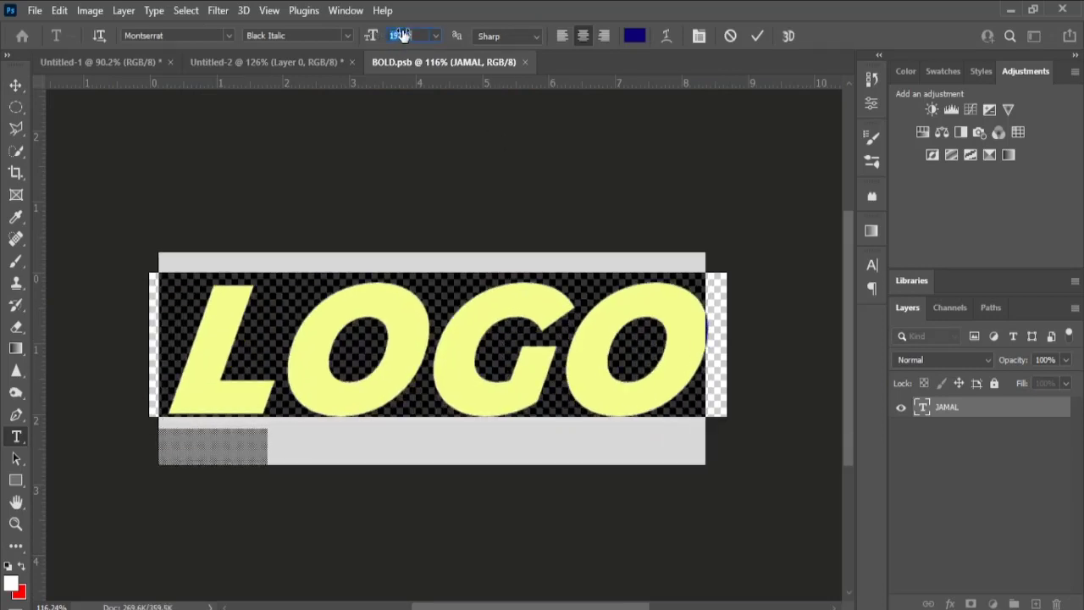
click(757, 35)
click(15, 85)
Step: Save the smart object containing LOGO and inspect the updated effect in the Untitled-2 document
click(35, 10)
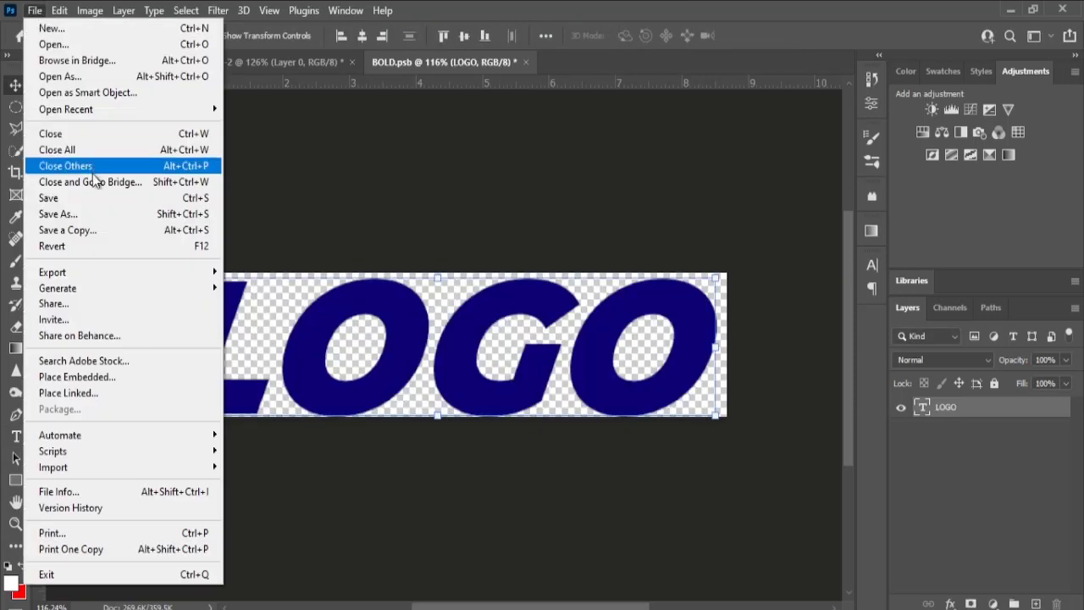
click(48, 198)
click(266, 62)
scroll(433, 329, down, 2)
scroll(433, 328, up, 1)
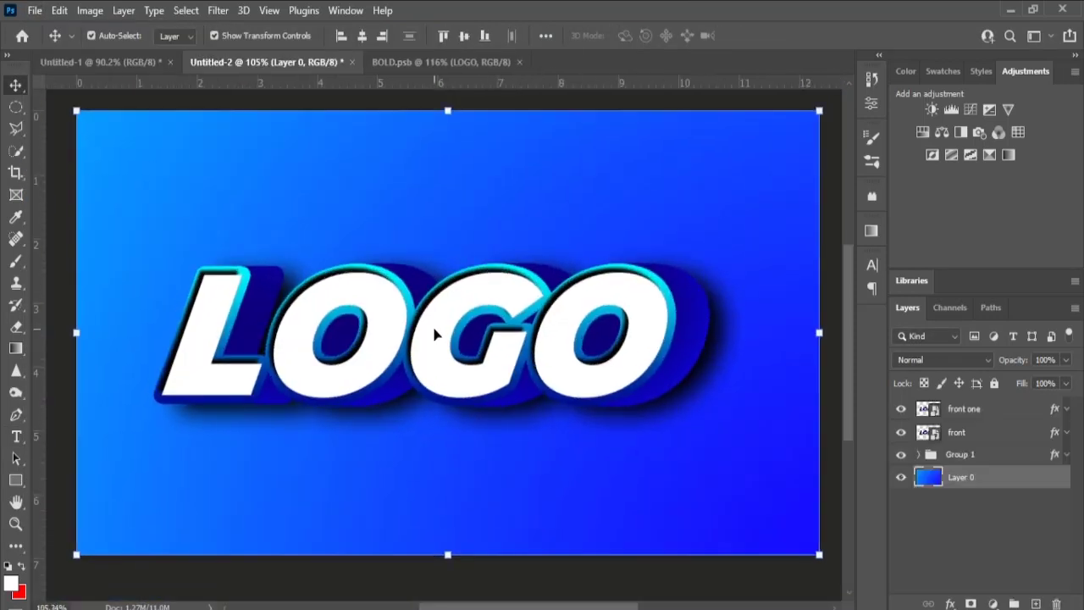
scroll(434, 332, up, 1)
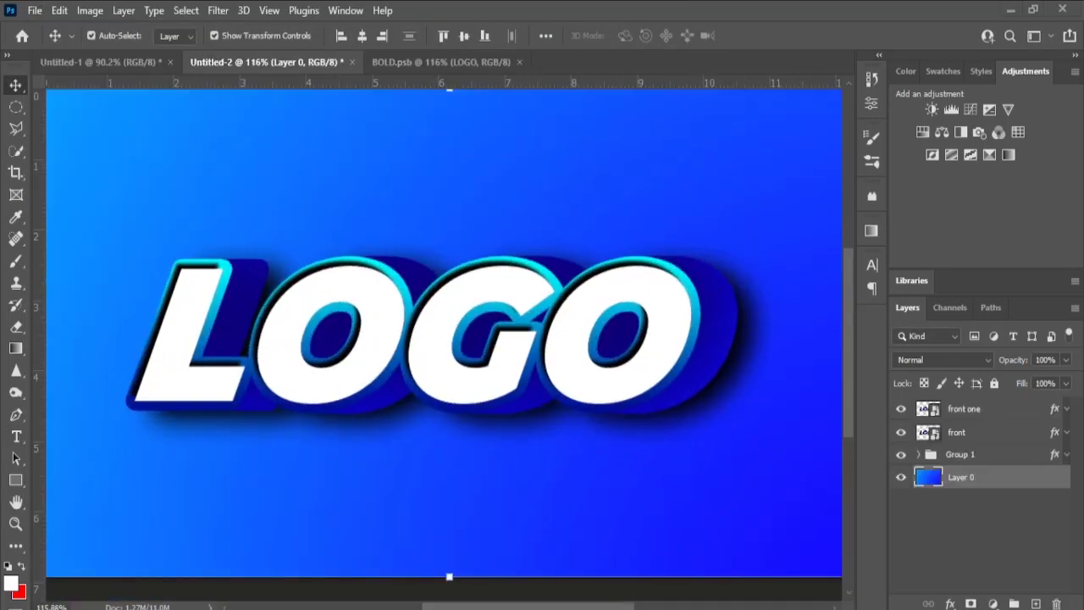
Step: Replace the word LOGO in the BOLD.psb smart object with HELLO and reduce the text to 174 pt
click(440, 62)
double_click(477, 314)
text(HEL)
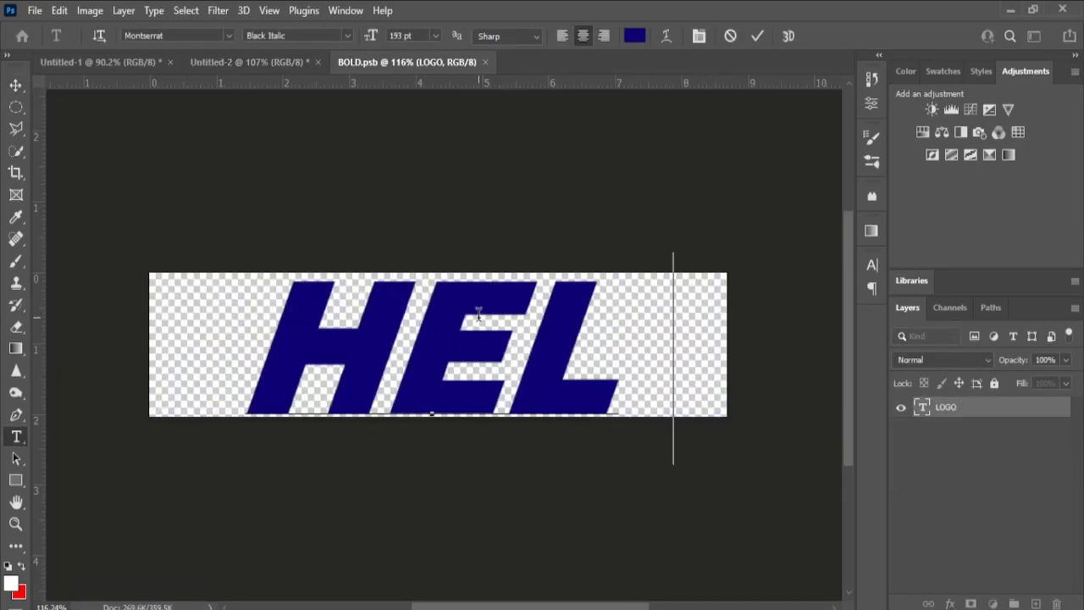
text(LO)
key(ctrl+a)
drag(370, 36, 355, 34)
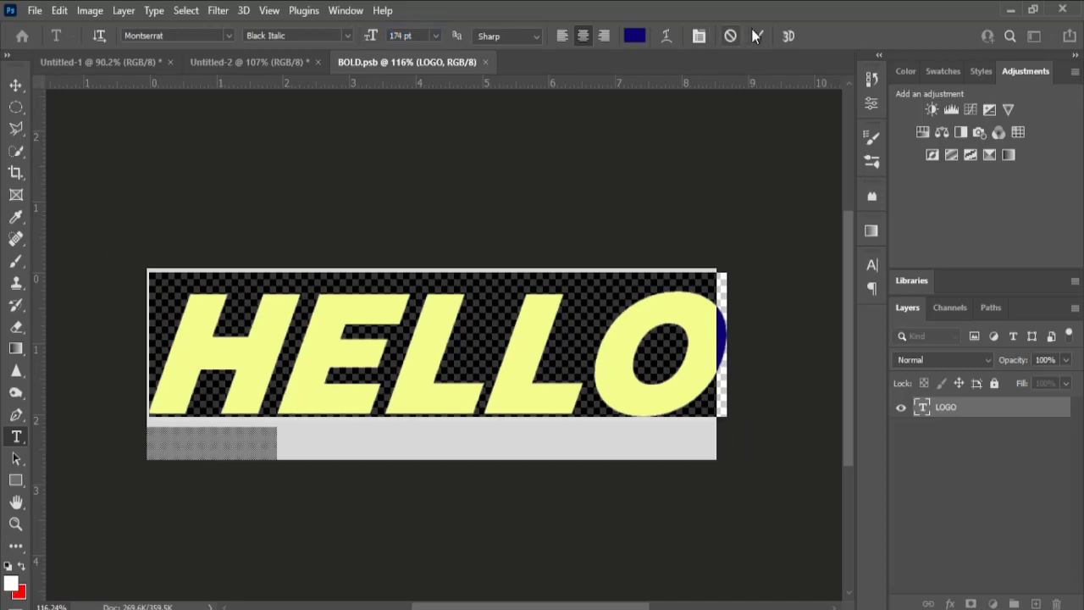
click(756, 36)
Step: Save the smart object containing HELLO and return to the Untitled-2 document to update the effect
click(35, 10)
click(60, 197)
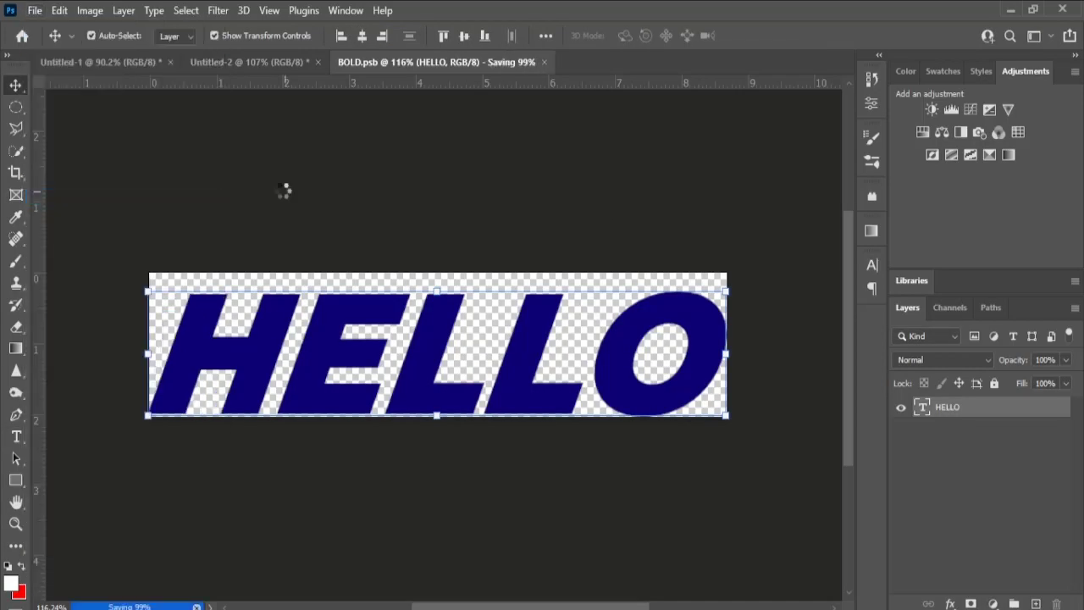
click(229, 59)
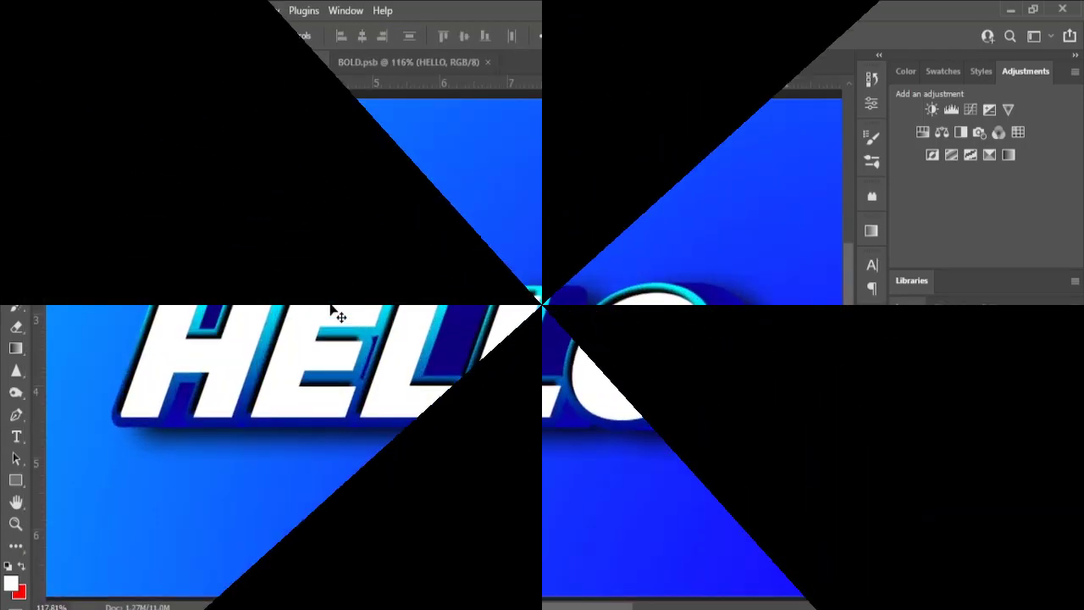